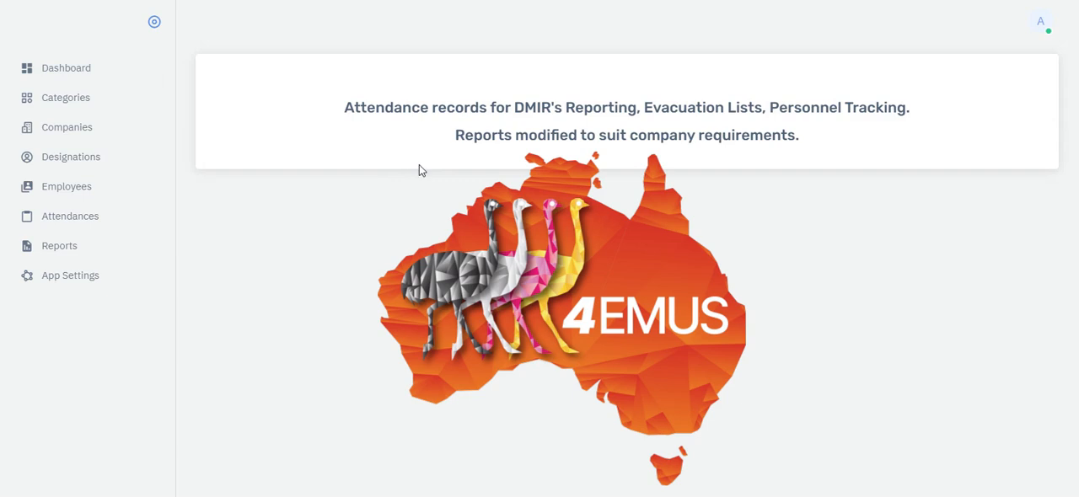
# - Open the category list, and show 100 entries in the company list to look through the companies
pyautogui.click(71, 105)
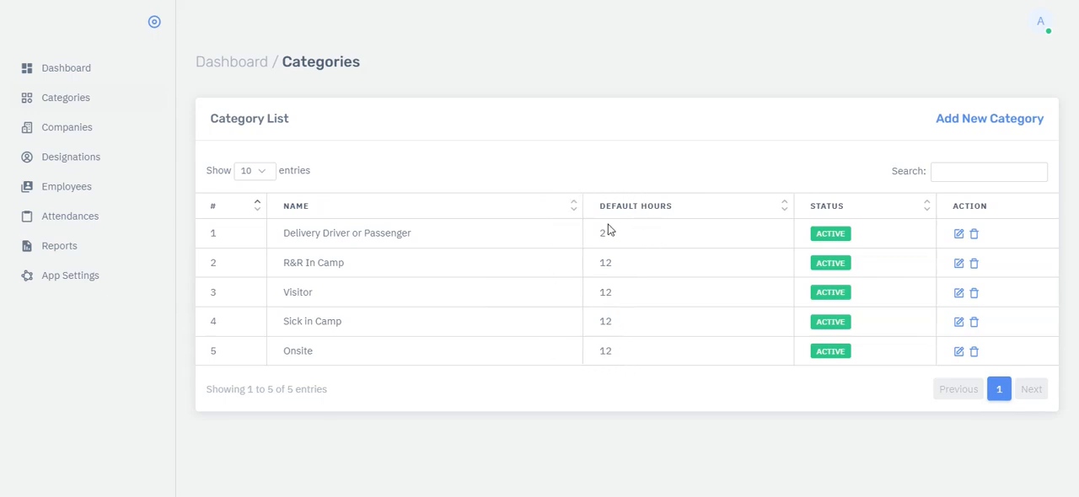
pyautogui.click(71, 137)
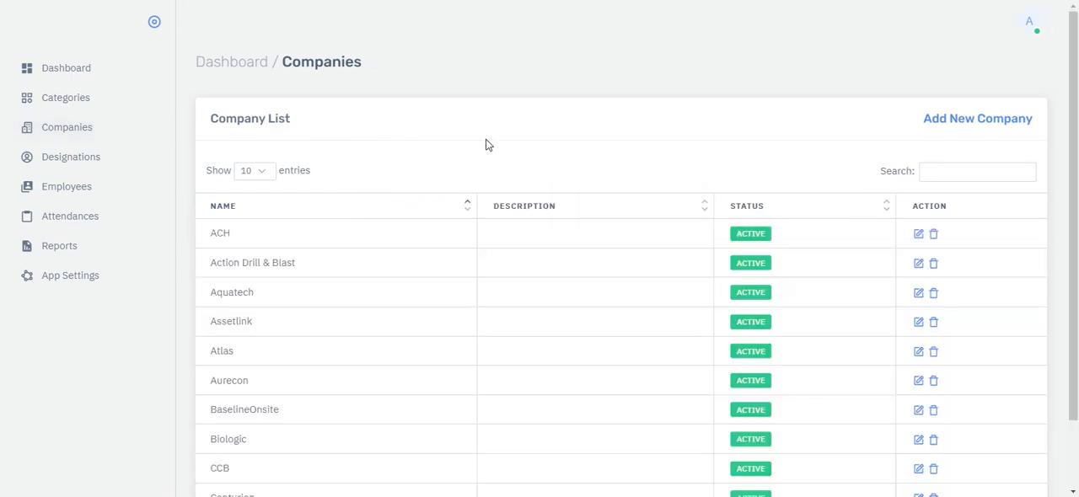
pyautogui.scroll(-2, 485, 145)
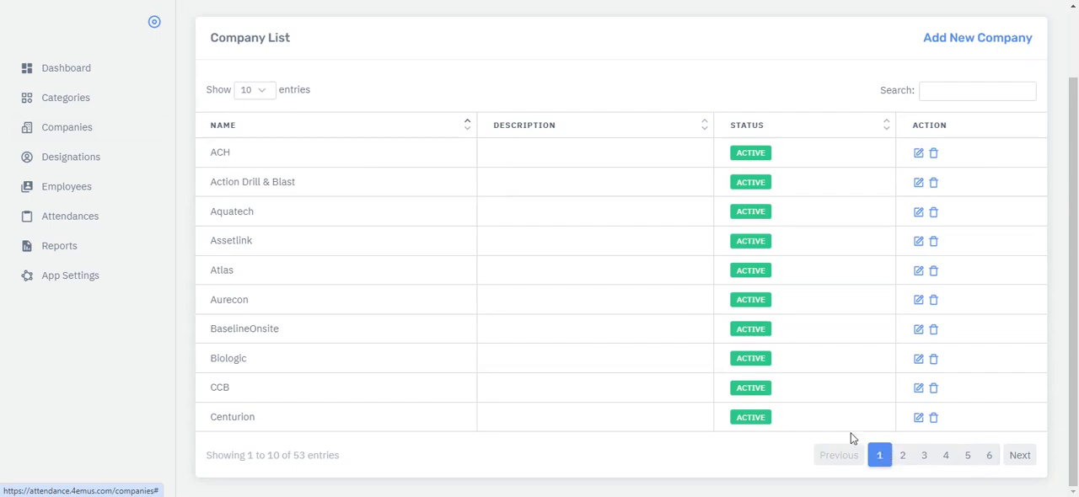
pyautogui.click(264, 90)
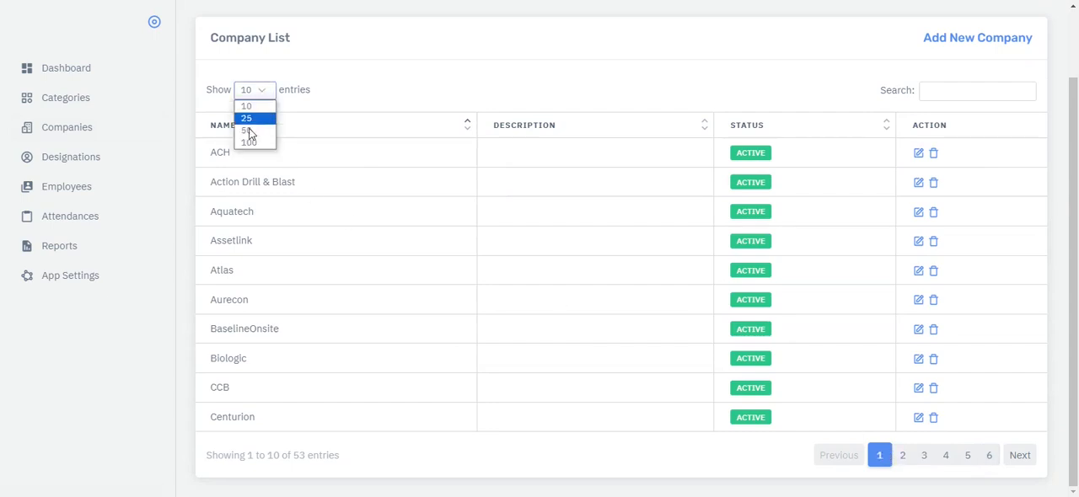
pyautogui.click(250, 142)
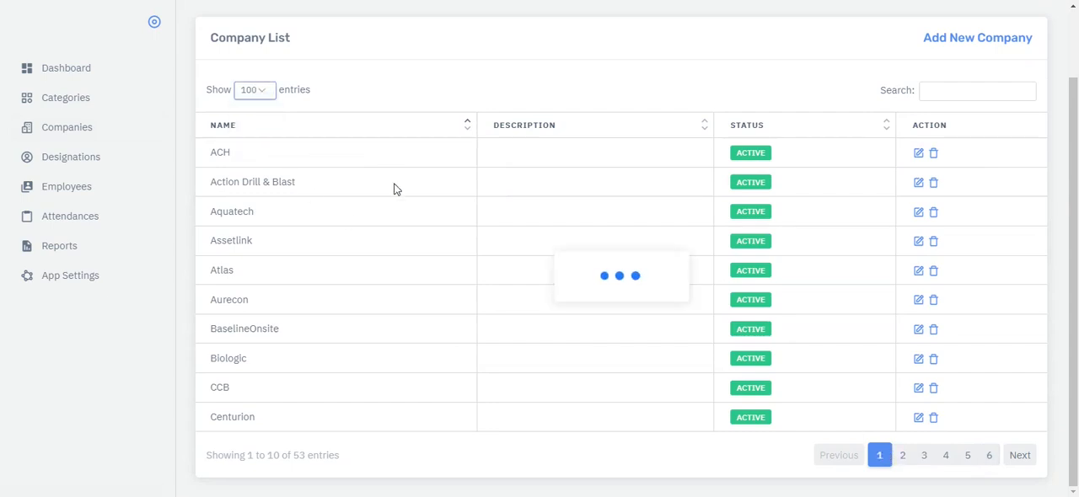
pyautogui.scroll(-3, 394, 189)
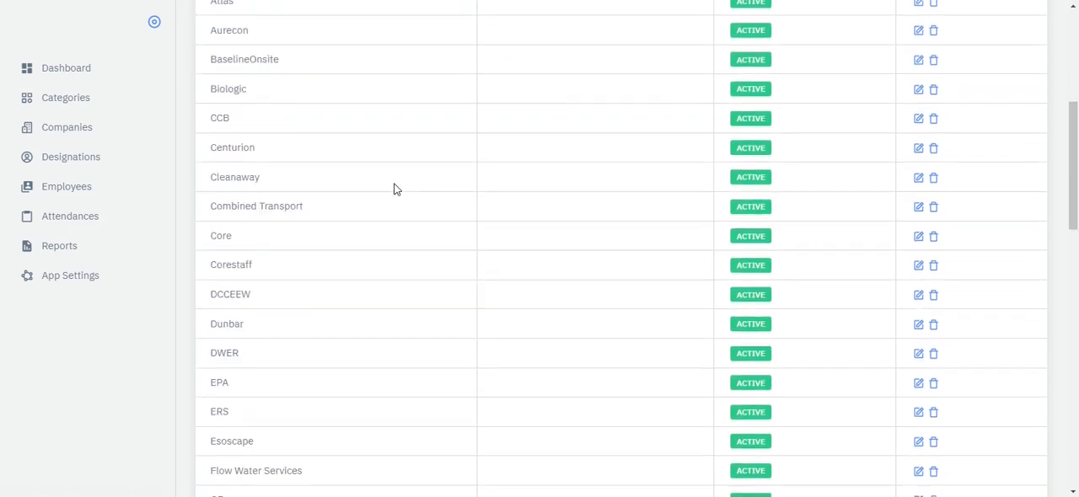
pyautogui.scroll(-3, 394, 189)
pyautogui.scroll(5, 394, 188)
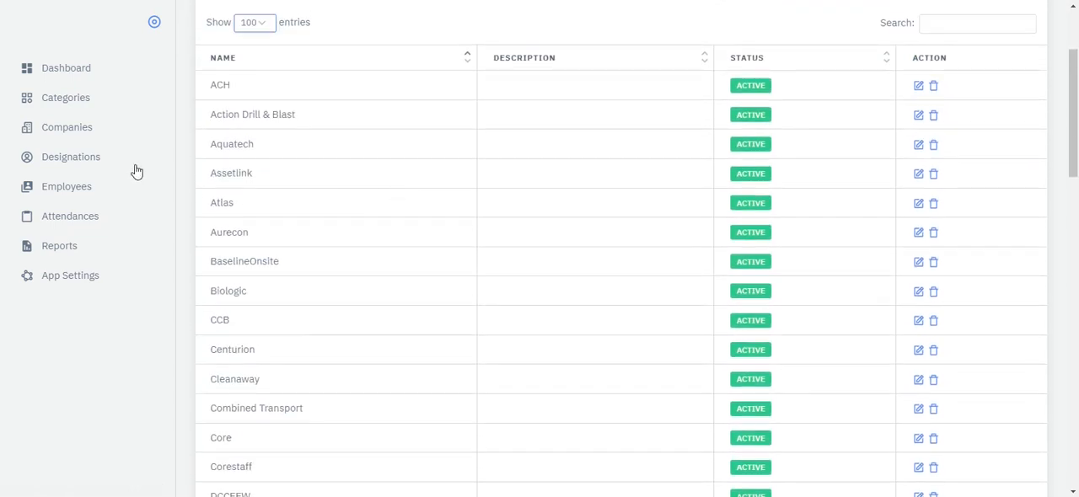
# - Open the designation list with 100 entries shown and look through the job titles
pyautogui.click(81, 164)
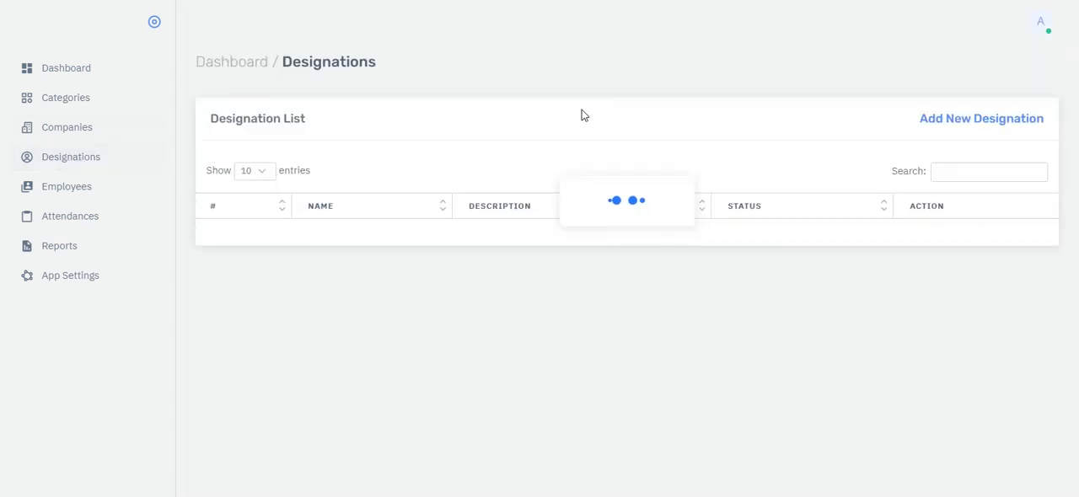
pyautogui.scroll(-1, 560, 173)
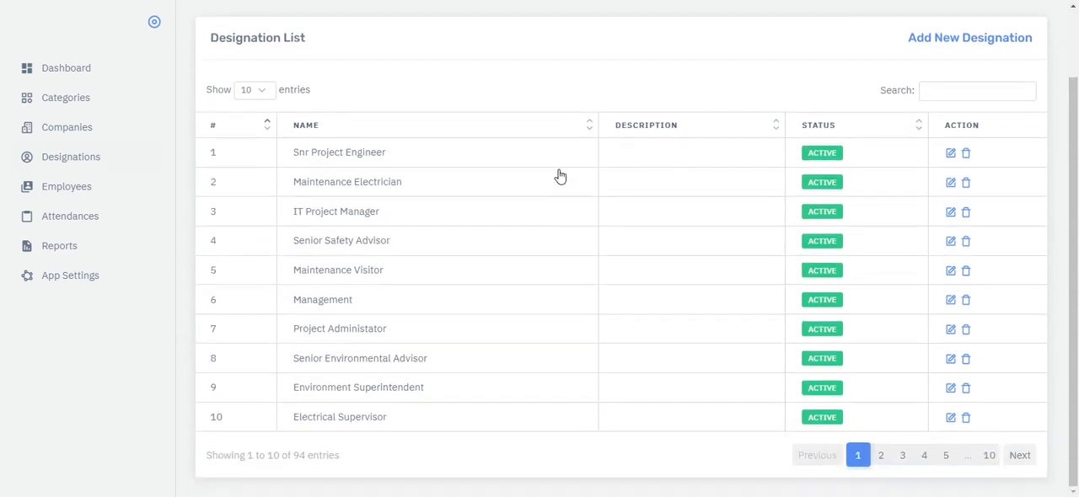
pyautogui.click(259, 99)
pyautogui.click(251, 140)
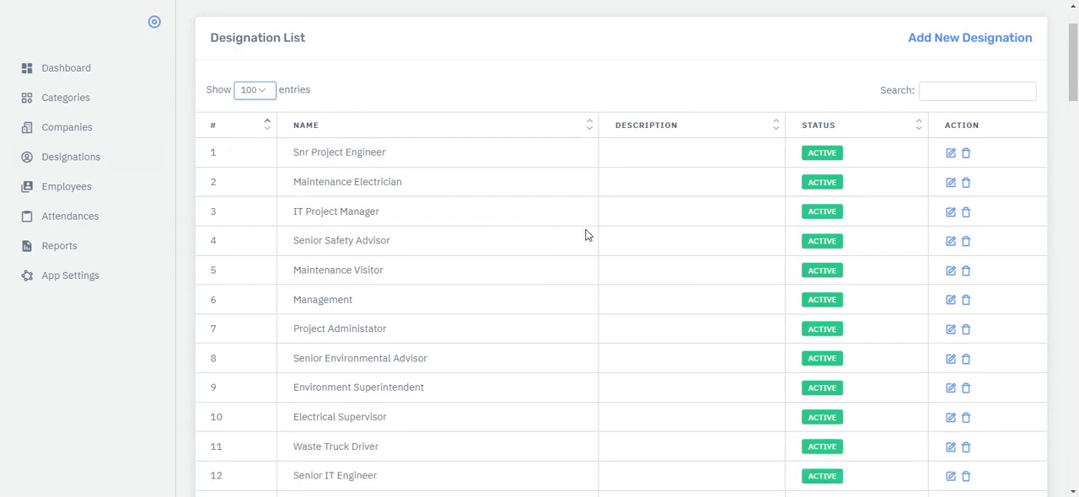
pyautogui.scroll(-5, 587, 235)
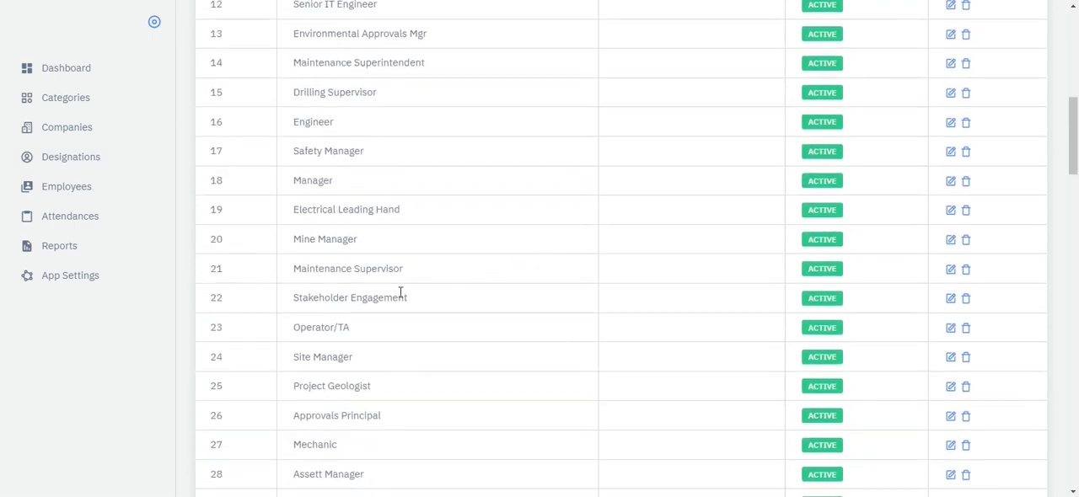
pyautogui.scroll(-4, 345, 297)
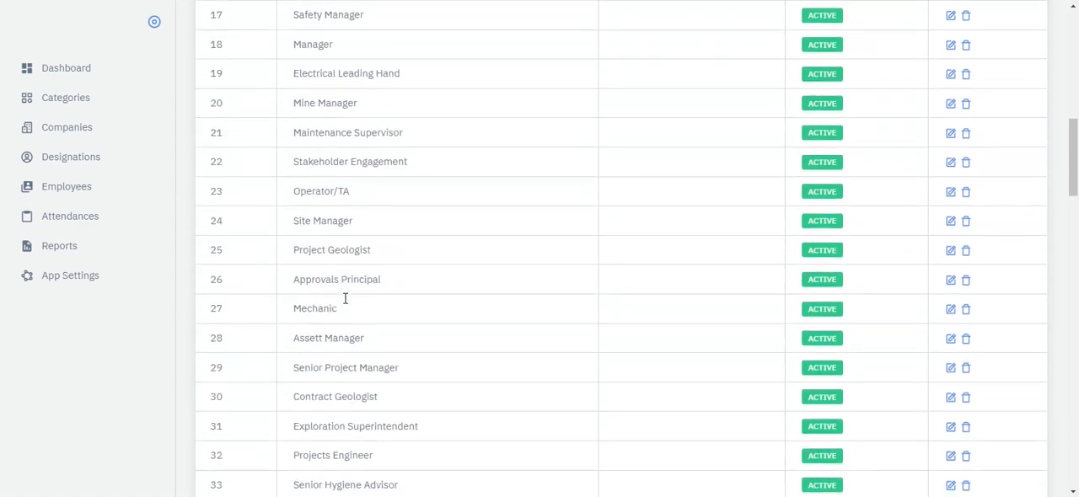
pyautogui.scroll(3, 345, 295)
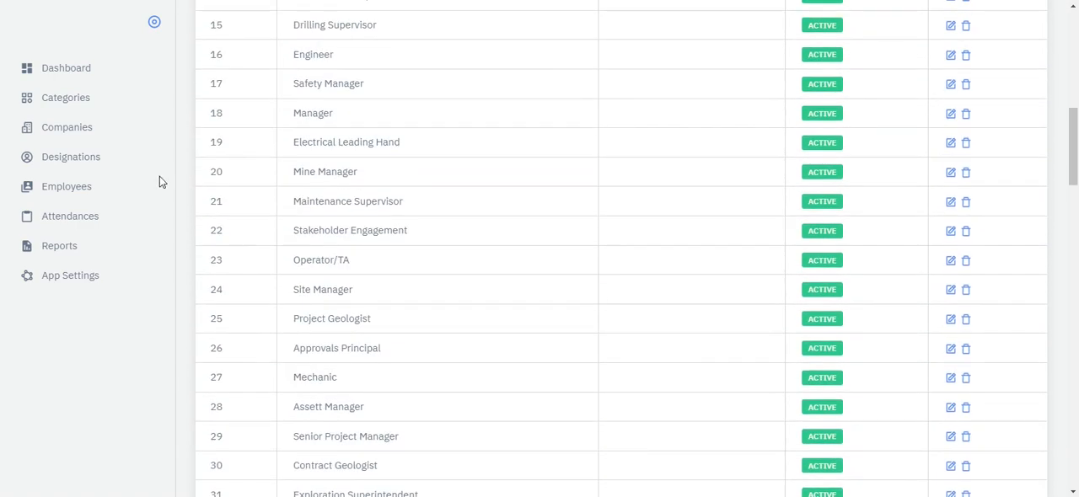
# - View the employee list and look through the attendance records with their categories, dates and hours
pyautogui.click(74, 193)
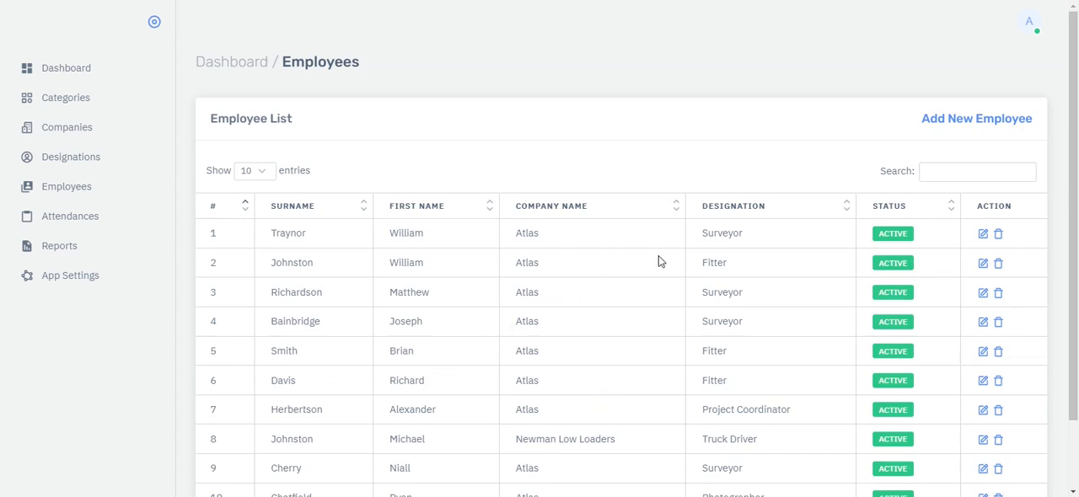
pyautogui.click(71, 224)
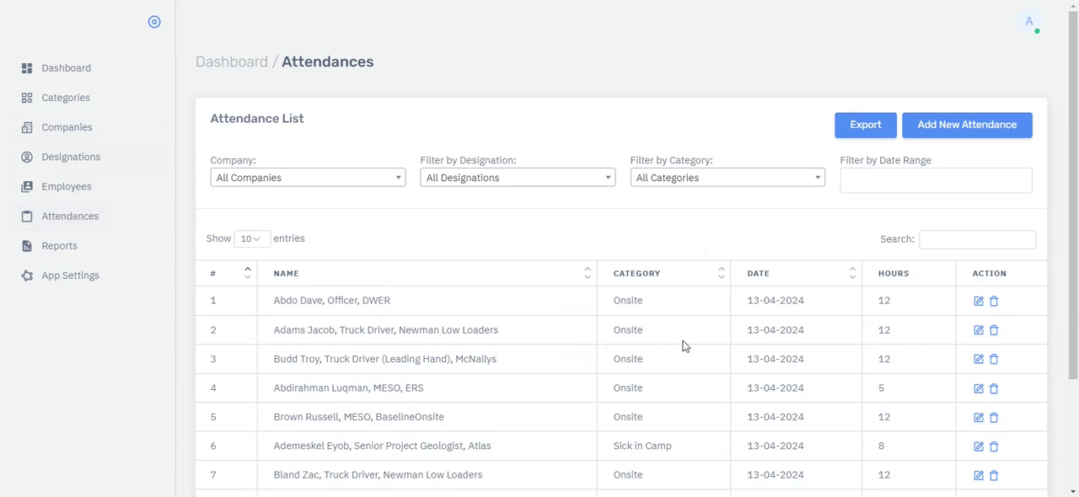
pyautogui.scroll(-3, 684, 345)
pyautogui.scroll(3, 503, 265)
pyautogui.scroll(-2, 483, 301)
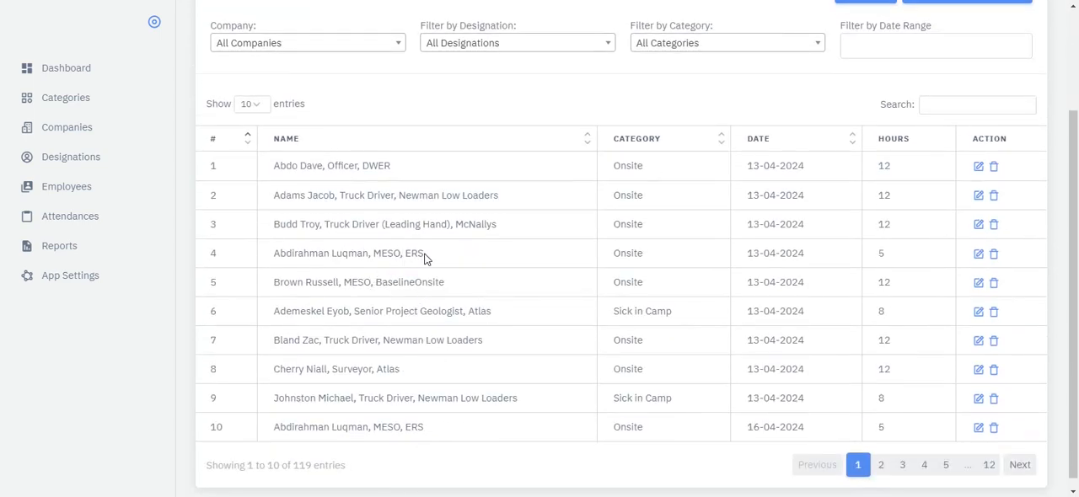
# - Filter the attendance list to the company Atlas and look over the matching records
pyautogui.scroll(2, 425, 258)
pyautogui.click(401, 179)
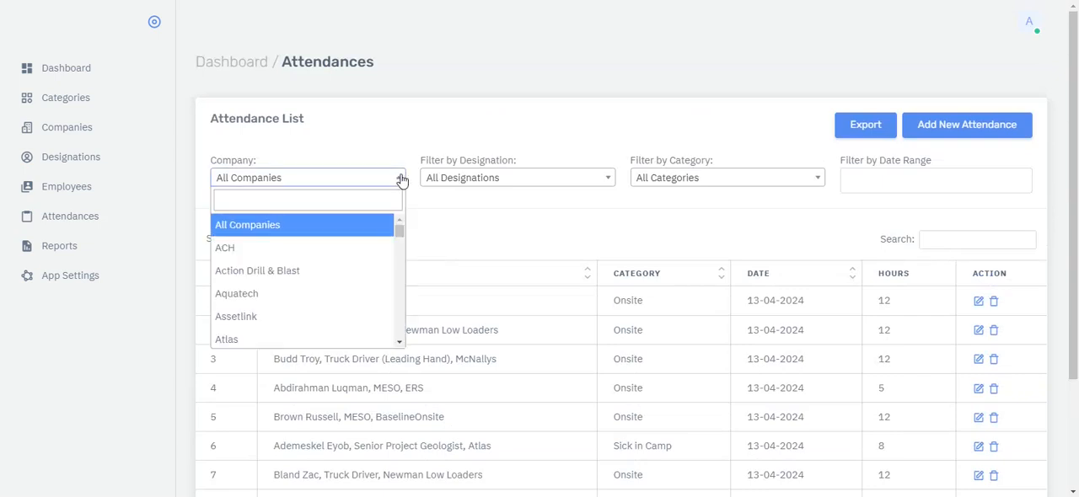
pyautogui.click(243, 340)
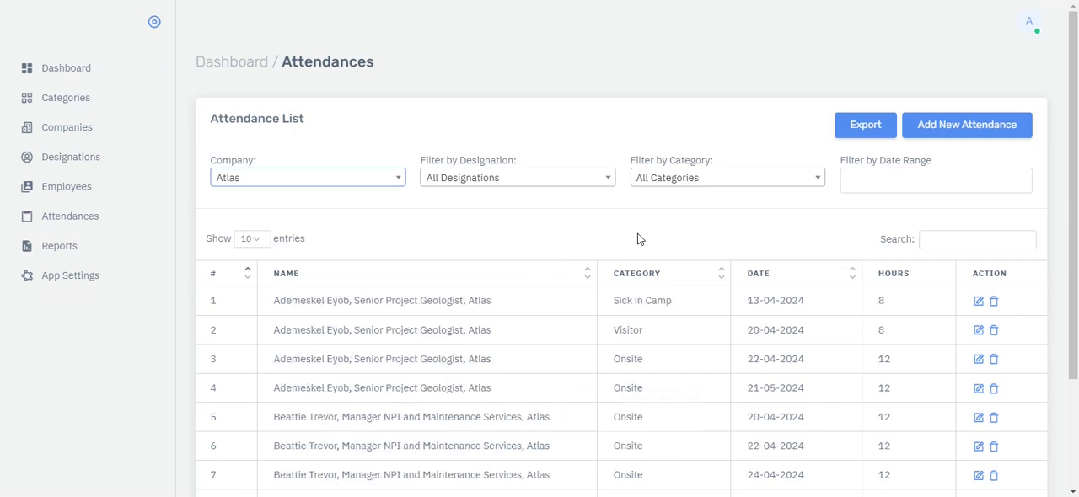
pyautogui.scroll(-2, 638, 240)
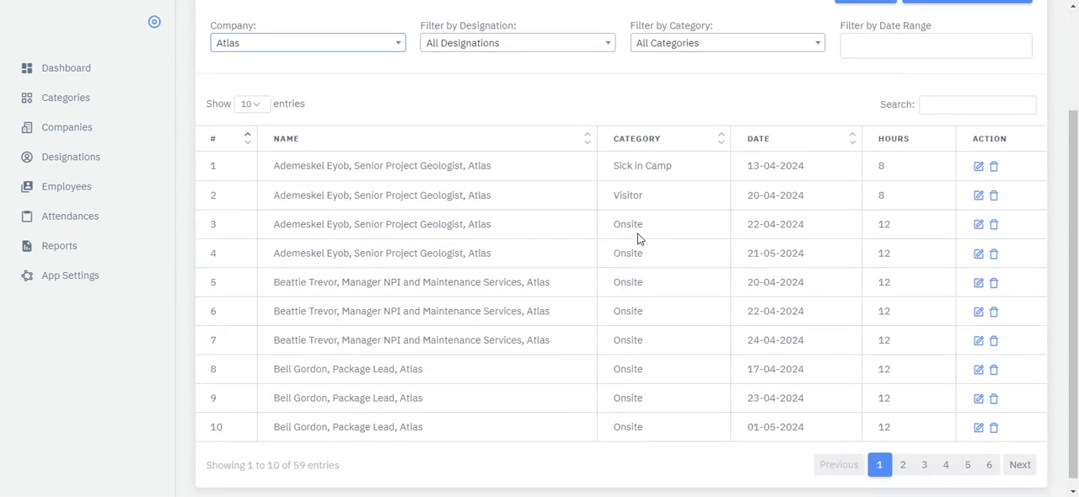
# - Sort the Atlas attendance records by date in descending order
pyautogui.click(854, 147)
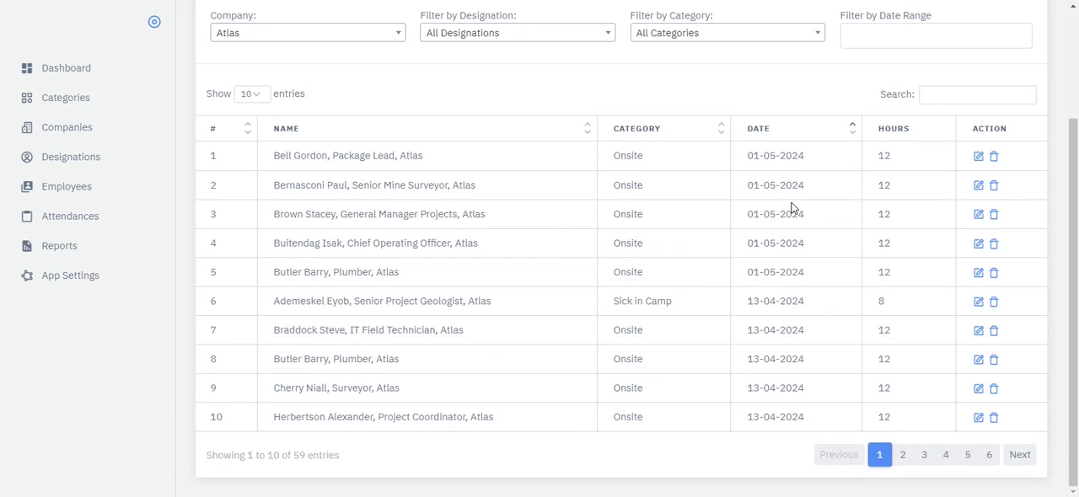
pyautogui.scroll(2, 834, 210)
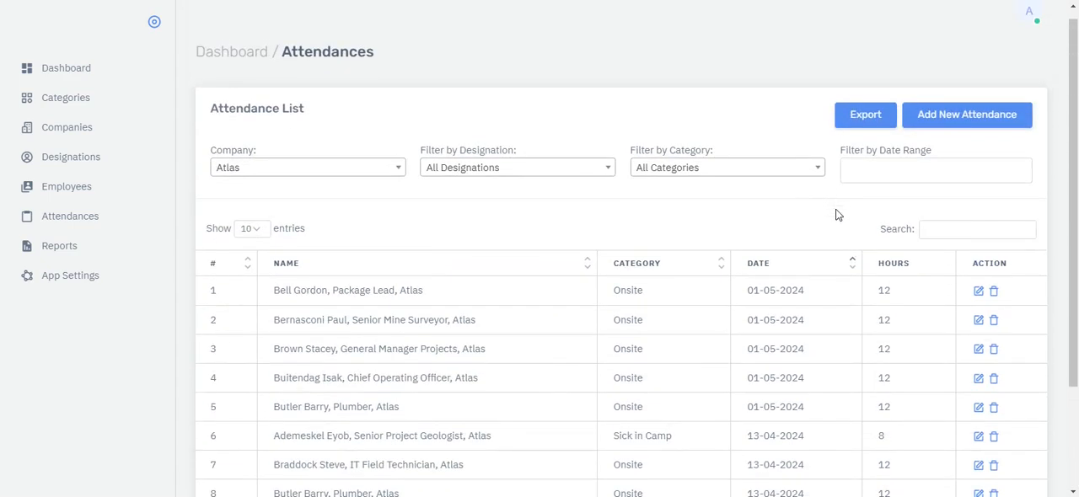
pyautogui.click(852, 265)
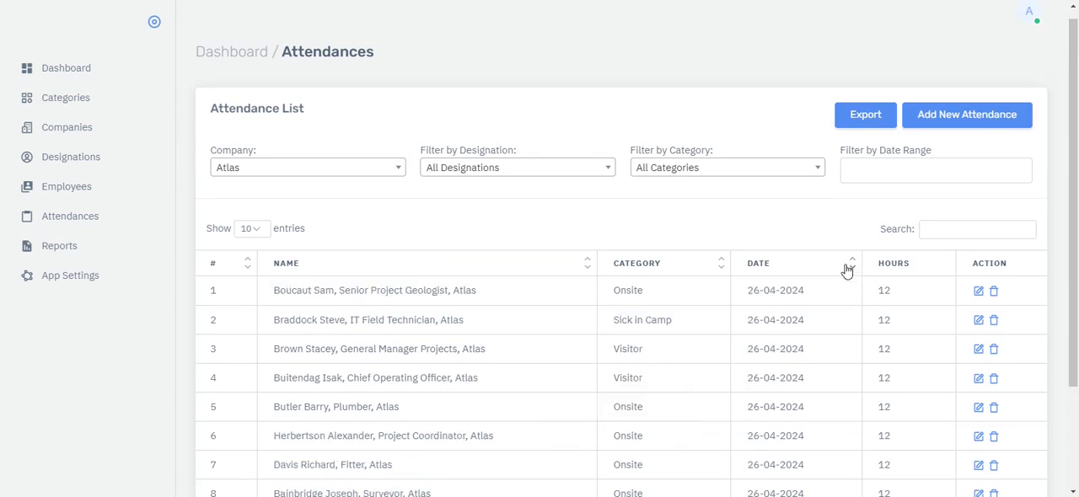
pyautogui.scroll(-2, 841, 276)
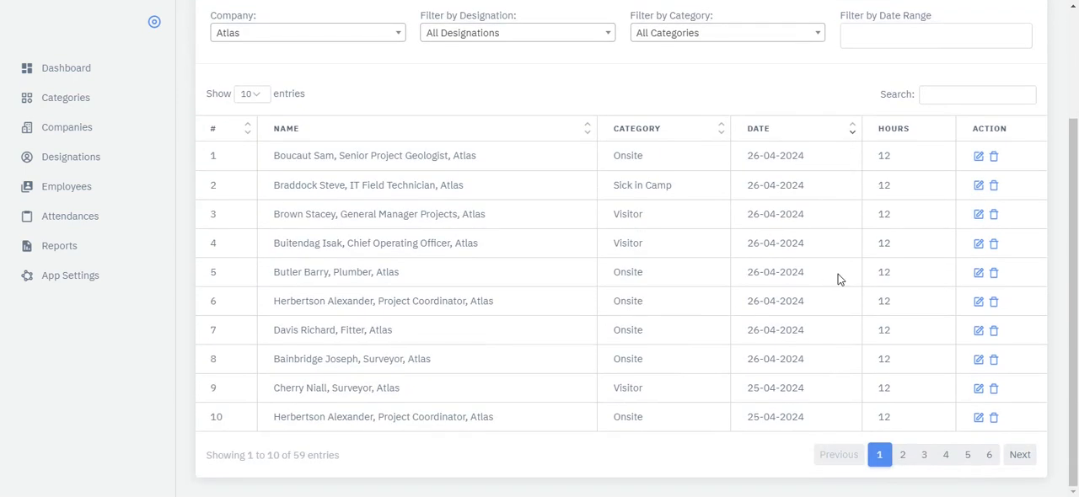
# - Show all entries of the Atlas attendance list on one page and look through them
pyautogui.click(257, 96)
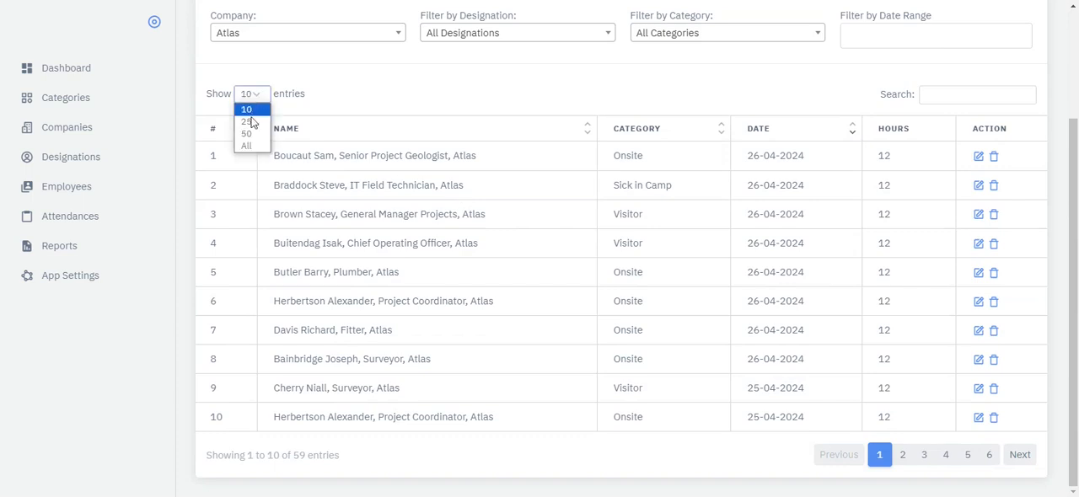
pyautogui.click(247, 147)
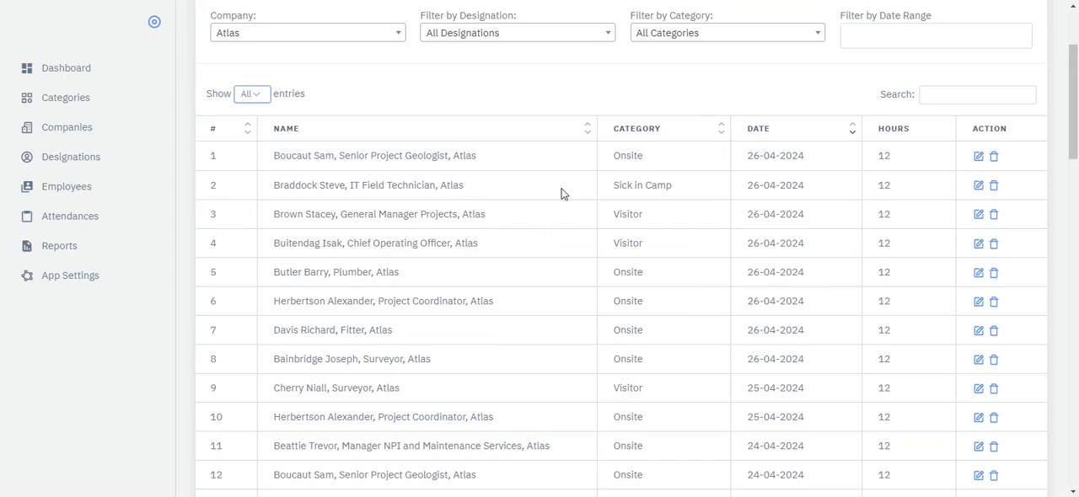
pyautogui.scroll(-6, 562, 188)
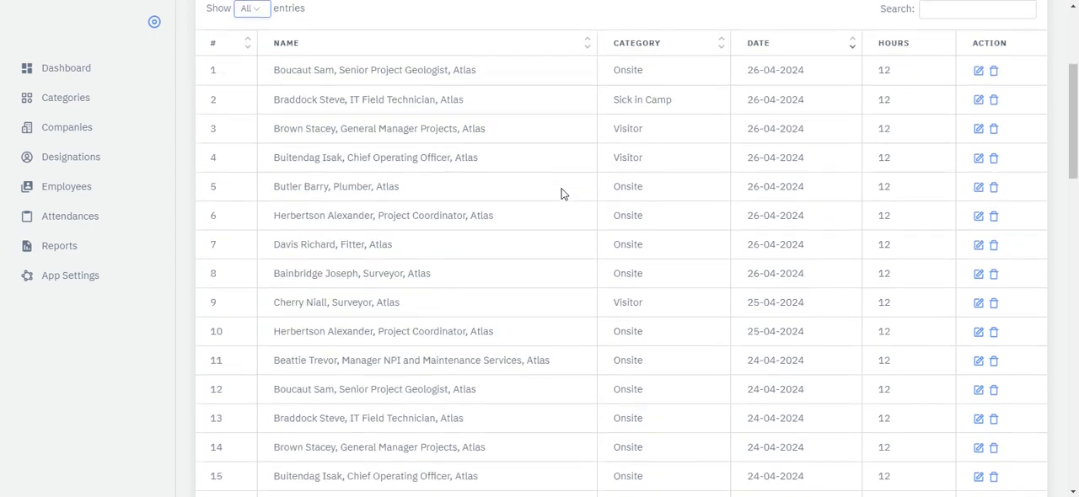
pyautogui.scroll(-4, 561, 193)
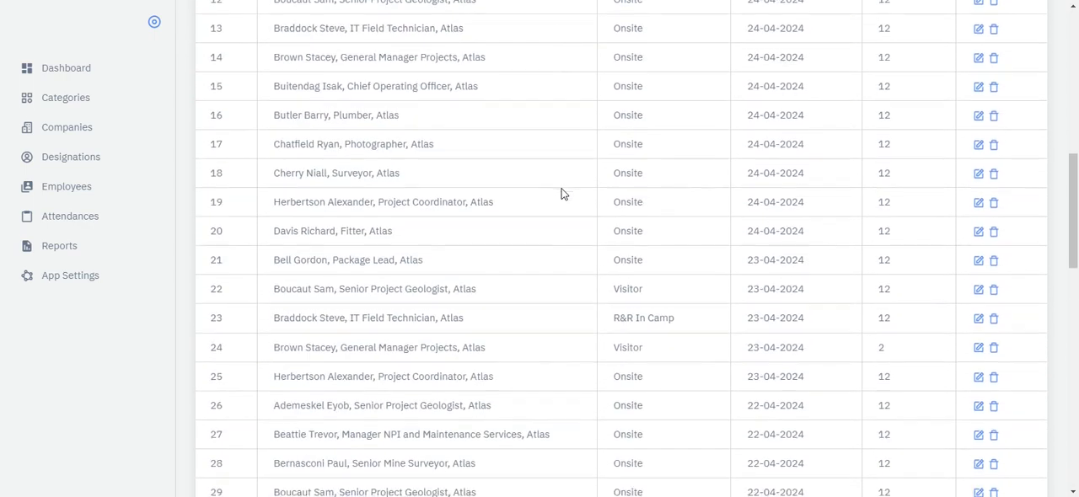
pyautogui.scroll(-4, 776, 246)
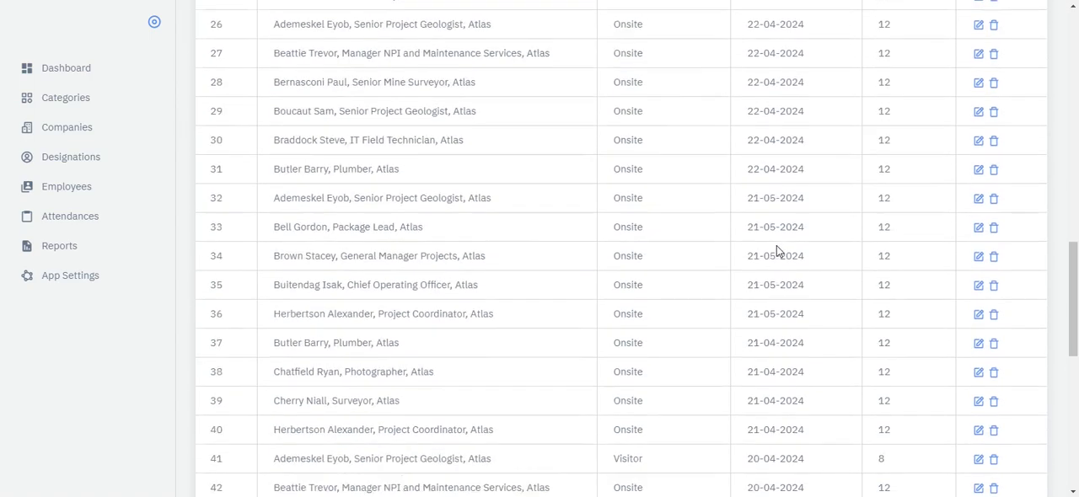
pyautogui.scroll(7, 776, 246)
pyautogui.scroll(10, 776, 245)
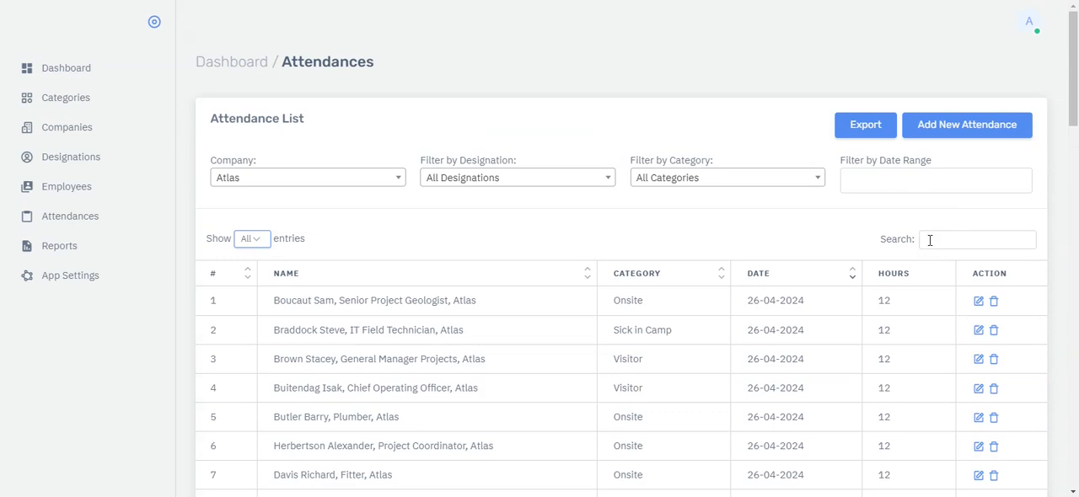
# - Search the Atlas attendance records by an employee's surname and review that person's entries
pyautogui.click(929, 240)
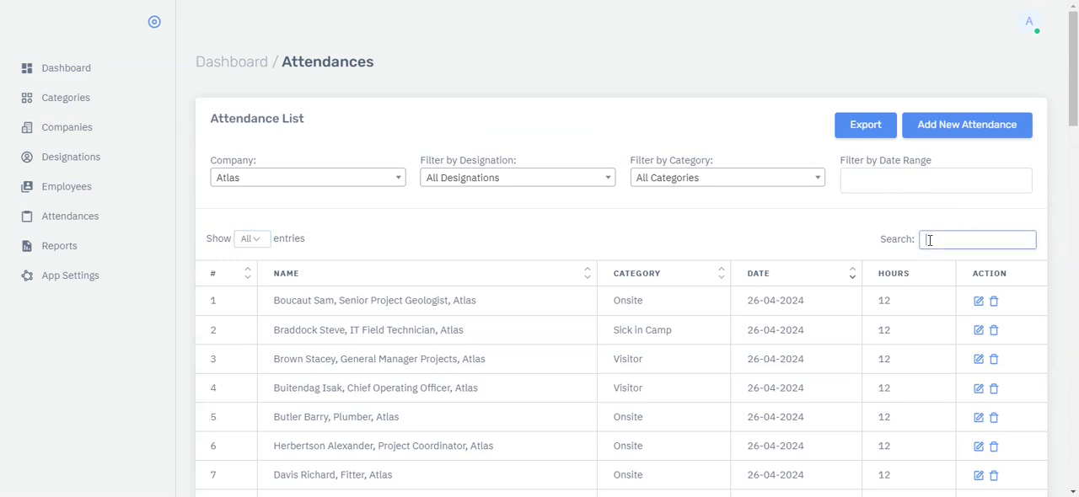
pyautogui.write('herbertson')
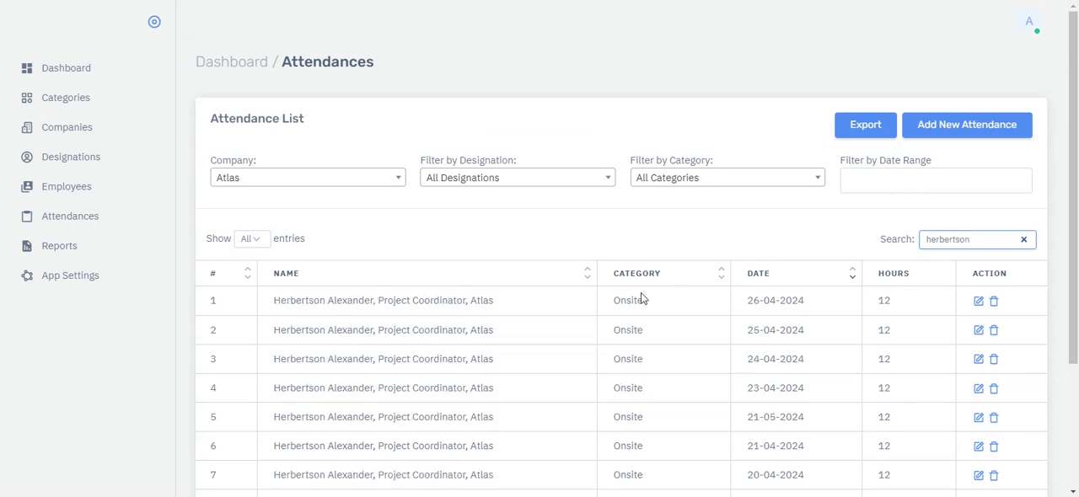
pyautogui.scroll(-2, 641, 295)
pyautogui.scroll(-1, 428, 347)
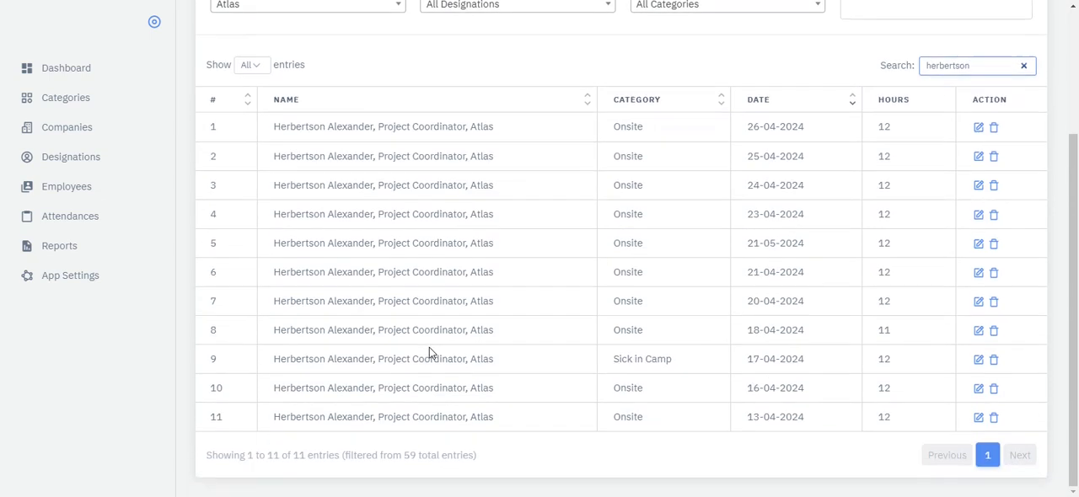
pyautogui.scroll(2, 429, 348)
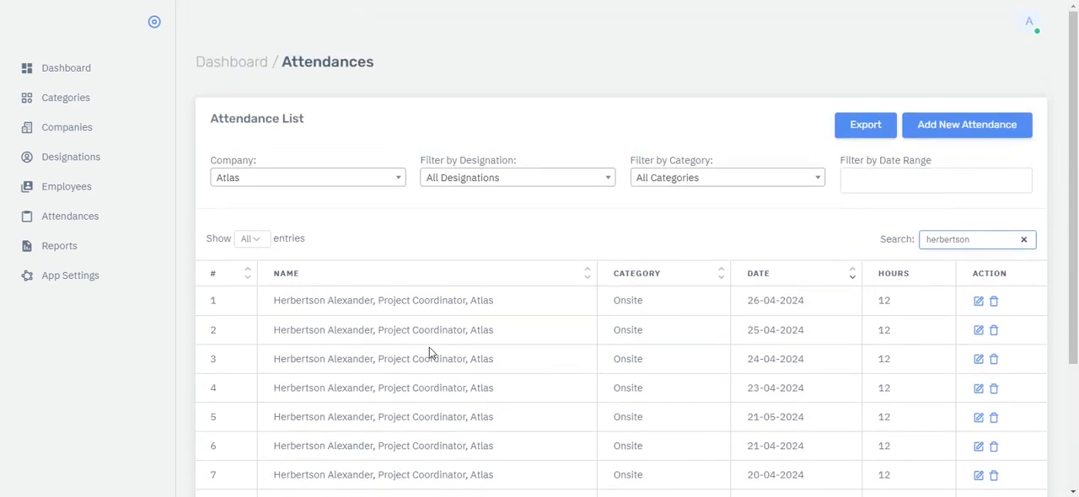
# - Replace the surname search with "plumber" to find attendance records by designation
pyautogui.moveTo(971, 241); pyautogui.dragTo(919, 242)
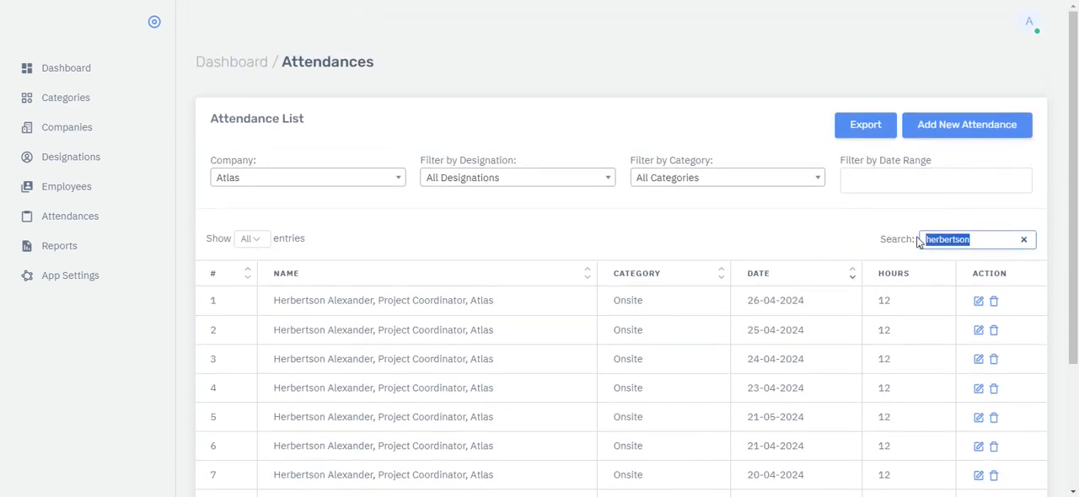
pyautogui.write('plumbe')
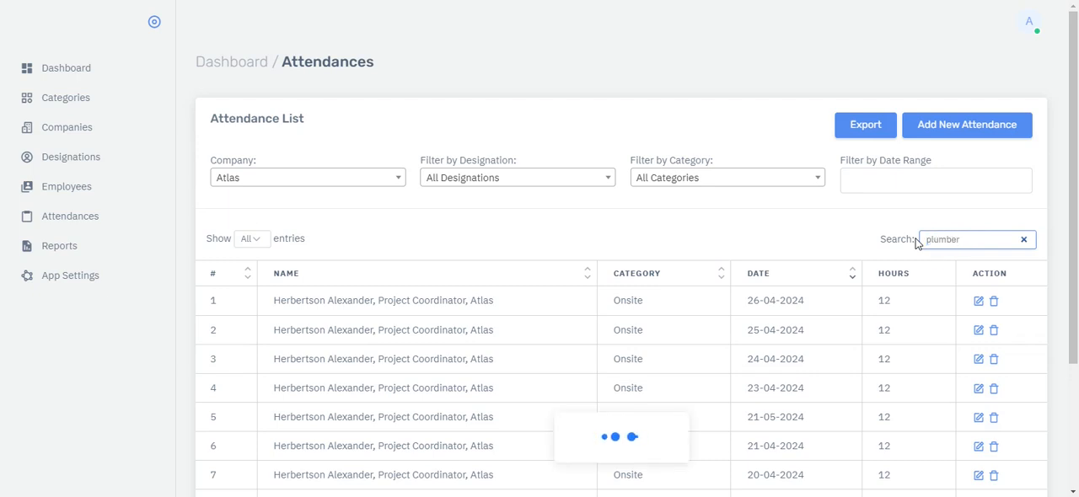
pyautogui.write('r')
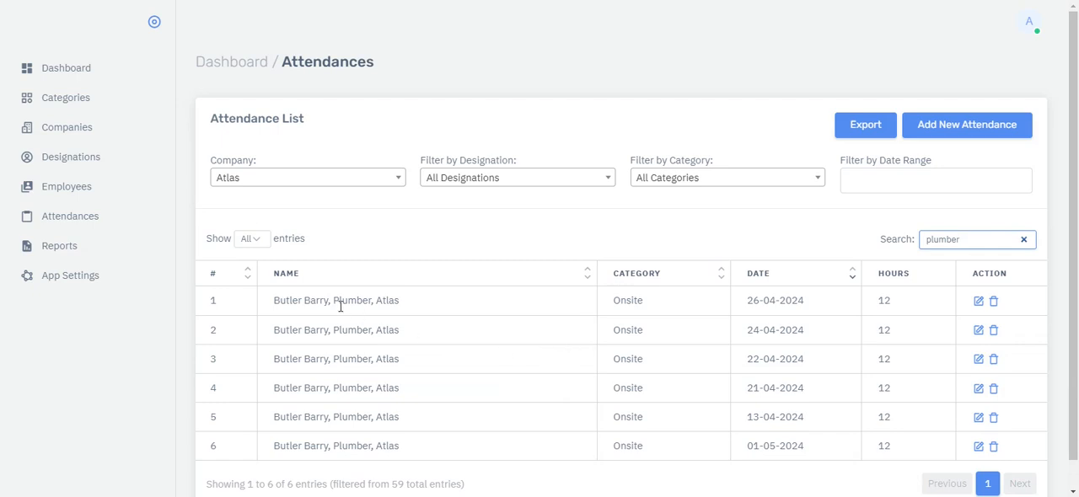
# - Review the Atlas attendance records matching "plumber" and clear the search term
pyautogui.scroll(-1, 484, 354)
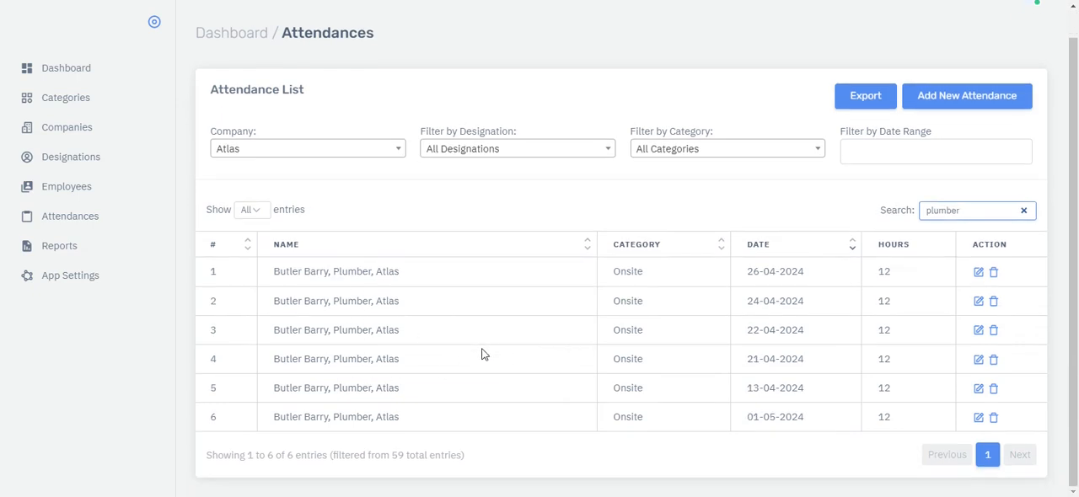
pyautogui.scroll(1, 483, 354)
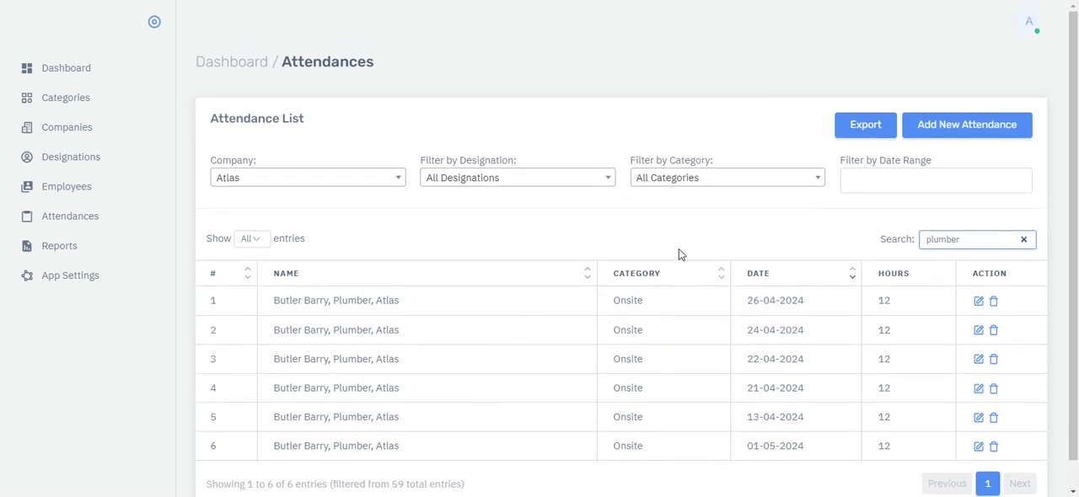
pyautogui.moveTo(969, 239); pyautogui.dragTo(918, 239)
pyautogui.press('BackSpace')
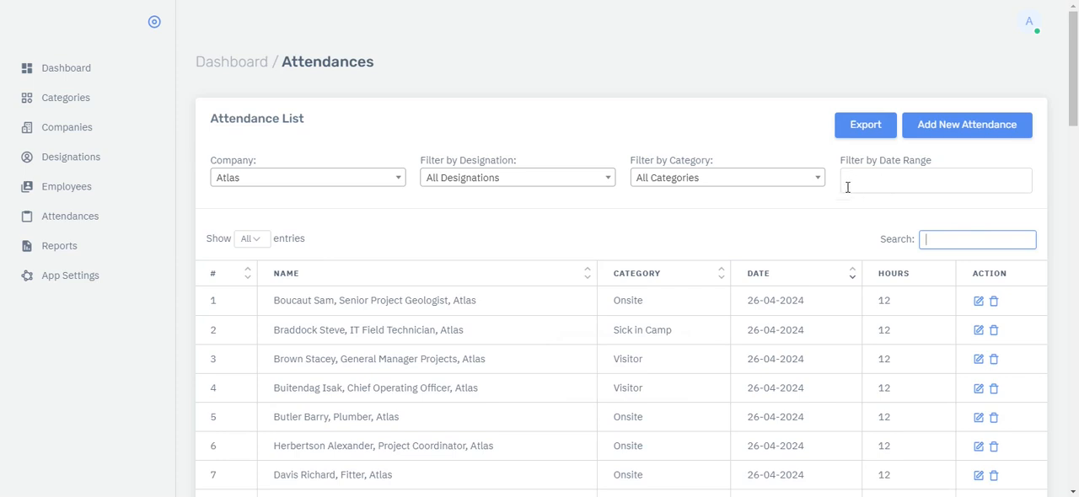
# - View the available options of the category filter and close it without choosing one
pyautogui.click(815, 181)
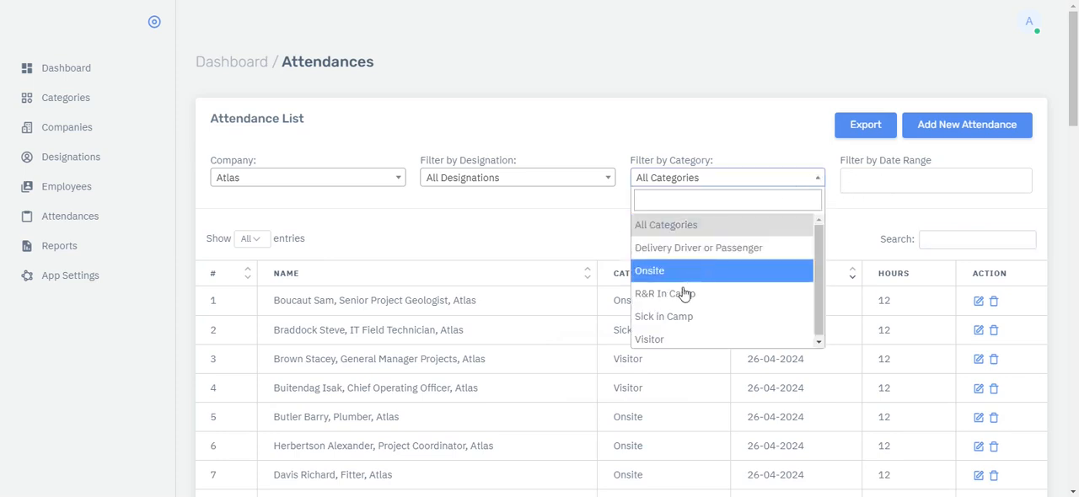
pyautogui.moveTo(818, 284); pyautogui.dragTo(816, 261)
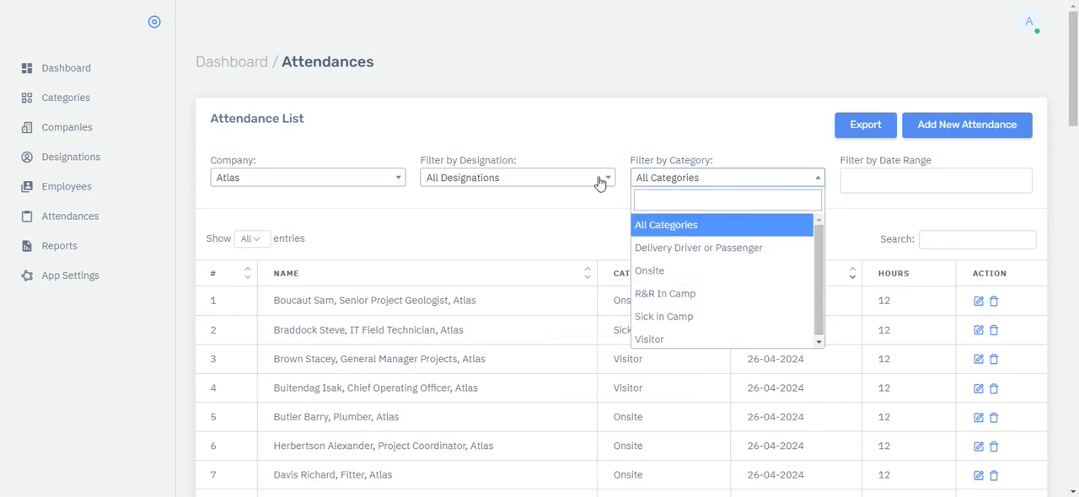
pyautogui.click(371, 260)
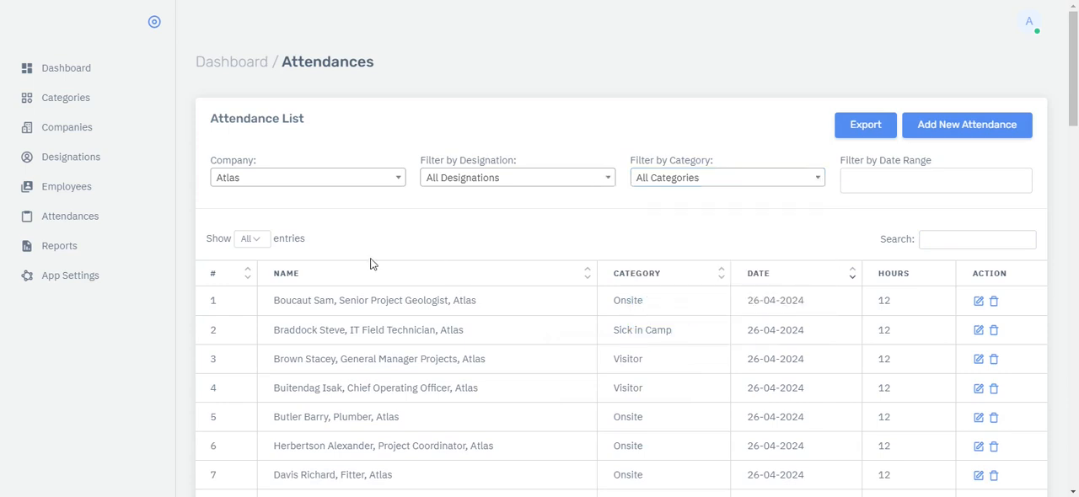
# - Open the company reports, filter them to the single date 01/05/2024 and look through the manpower and employee tables
pyautogui.click(55, 252)
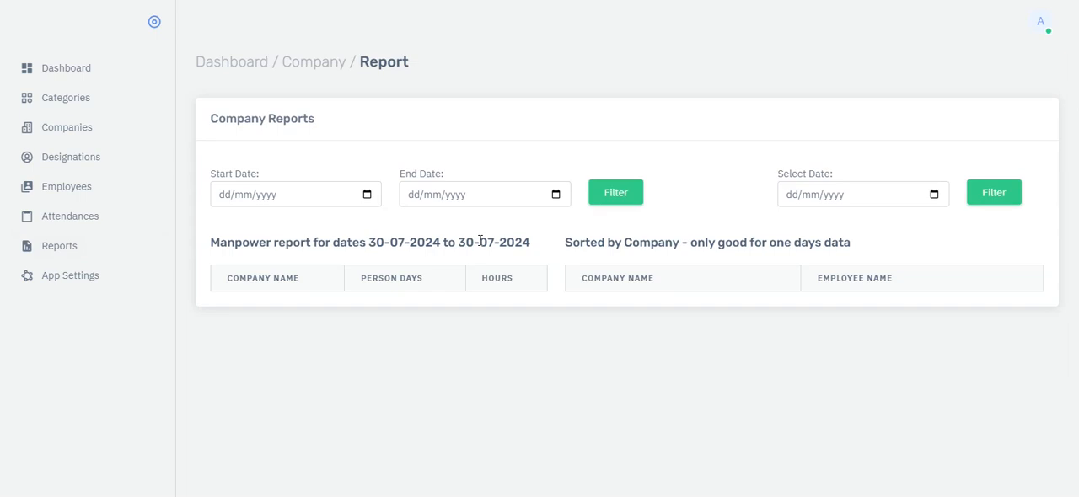
pyautogui.click(933, 194)
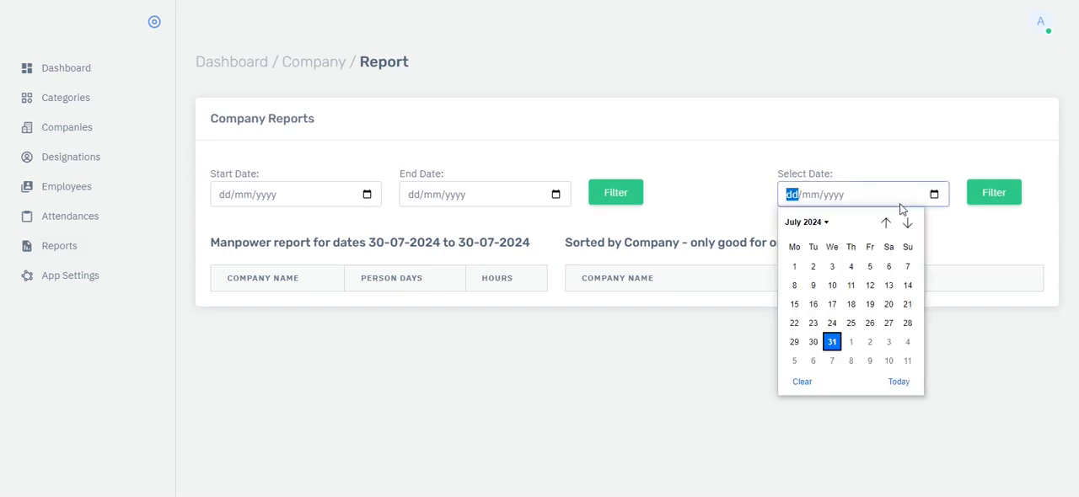
pyautogui.click(827, 223)
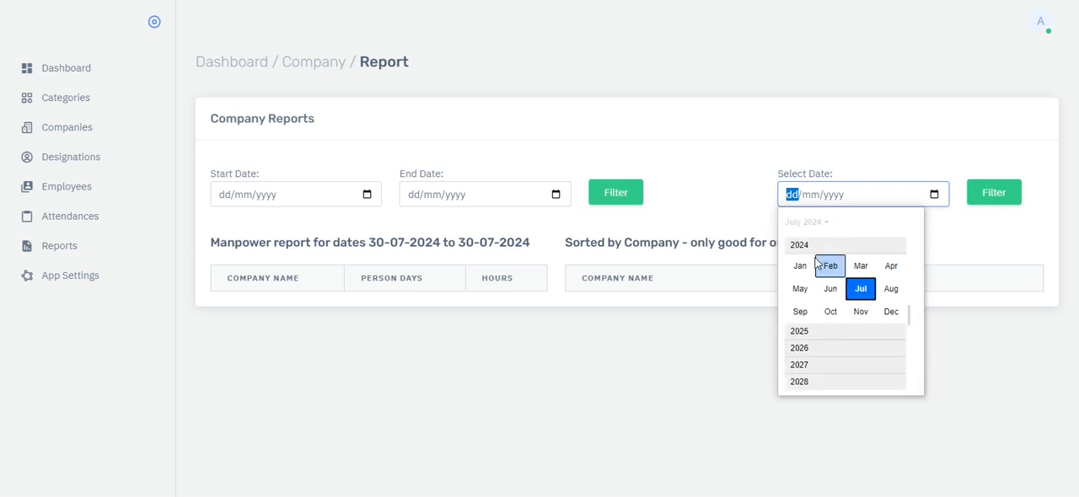
pyautogui.click(799, 289)
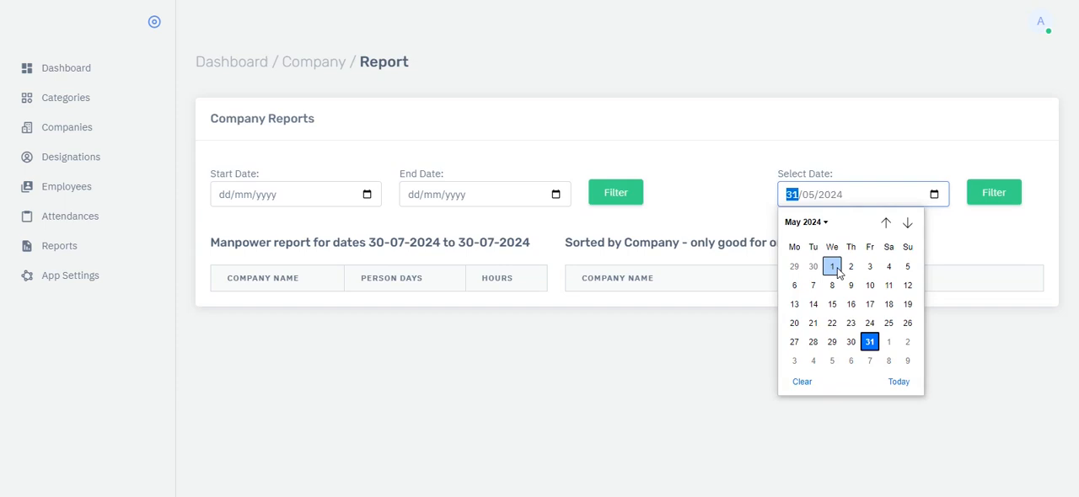
pyautogui.click(831, 267)
pyautogui.click(981, 199)
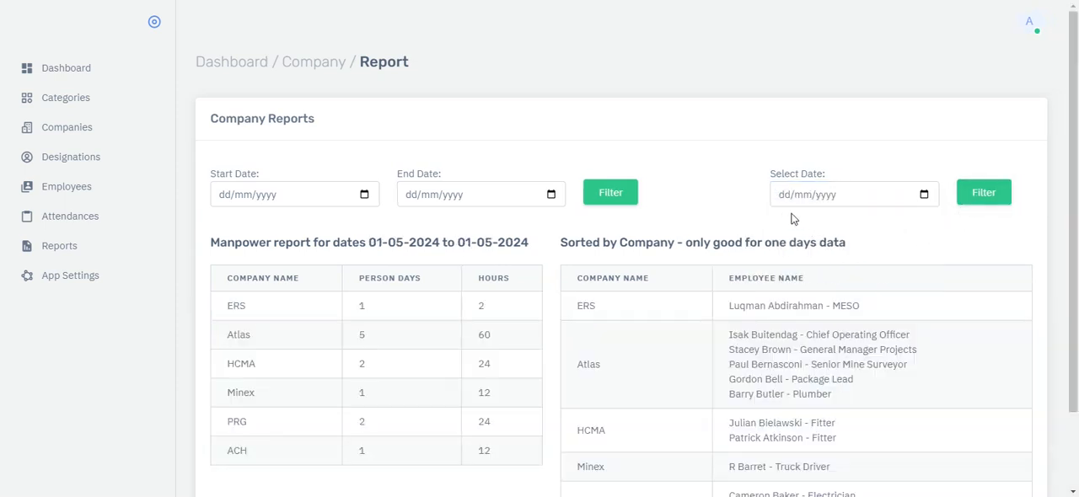
pyautogui.scroll(-2, 735, 221)
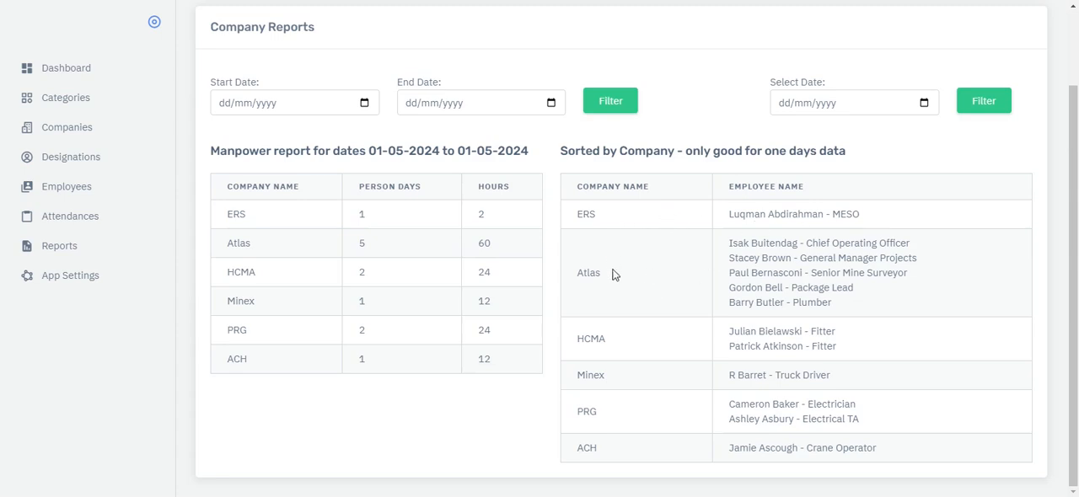
pyautogui.scroll(2, 680, 351)
pyautogui.scroll(-1, 680, 349)
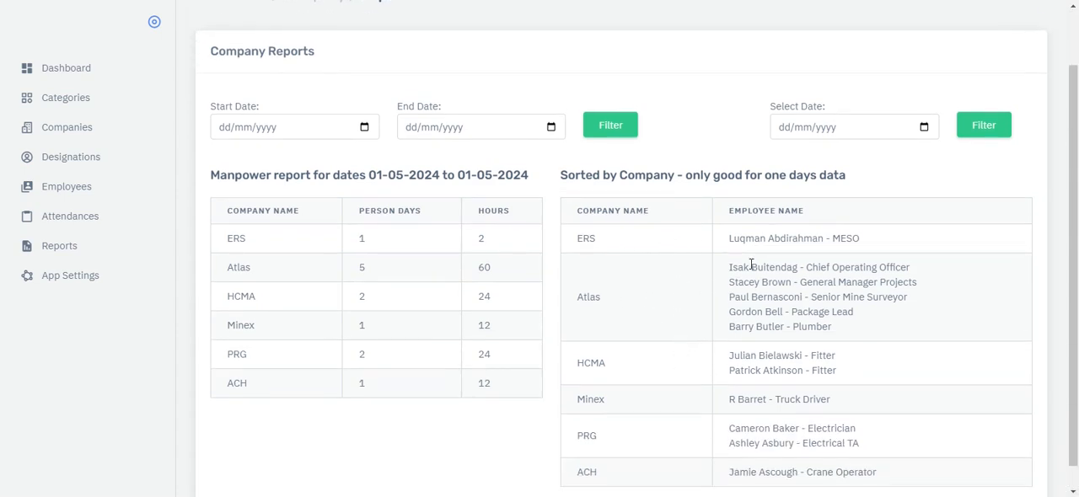
# - Filter the company reports to the single date 13/04/2024 and review the report's date range and tables
pyautogui.click(925, 127)
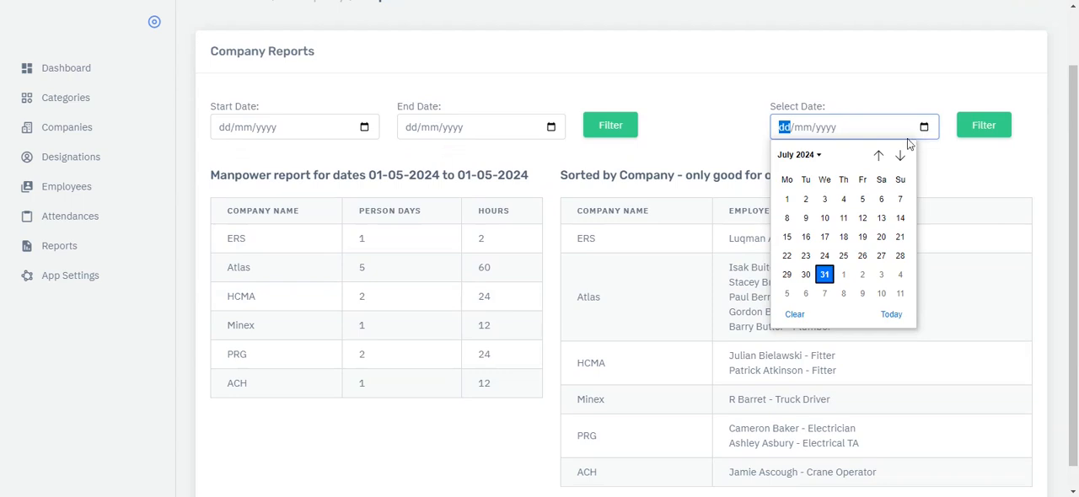
pyautogui.click(799, 154)
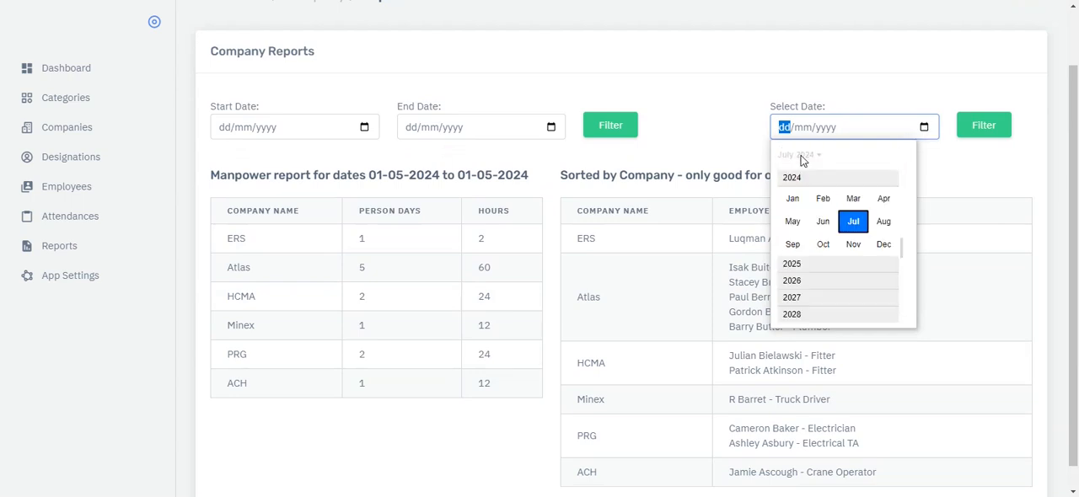
pyautogui.click(883, 199)
pyautogui.click(880, 217)
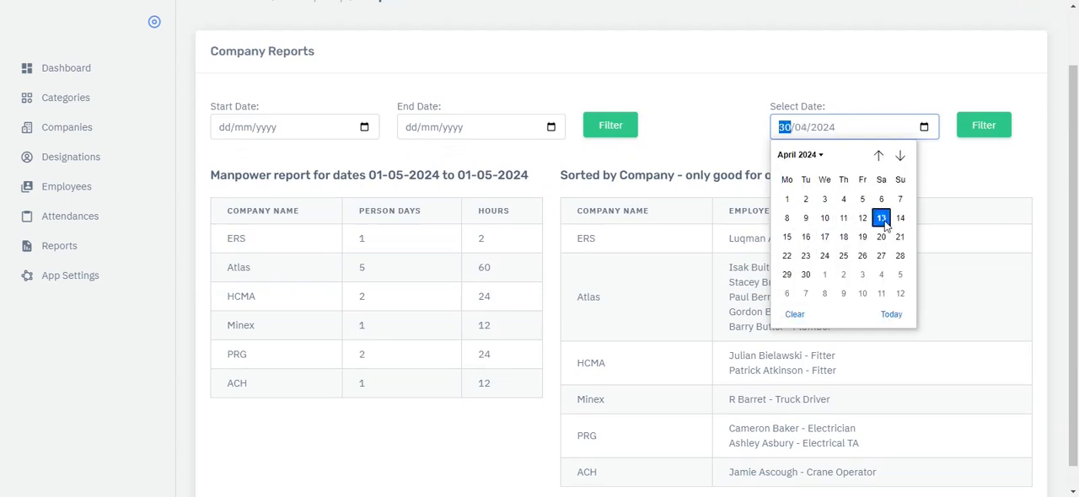
pyautogui.click(986, 128)
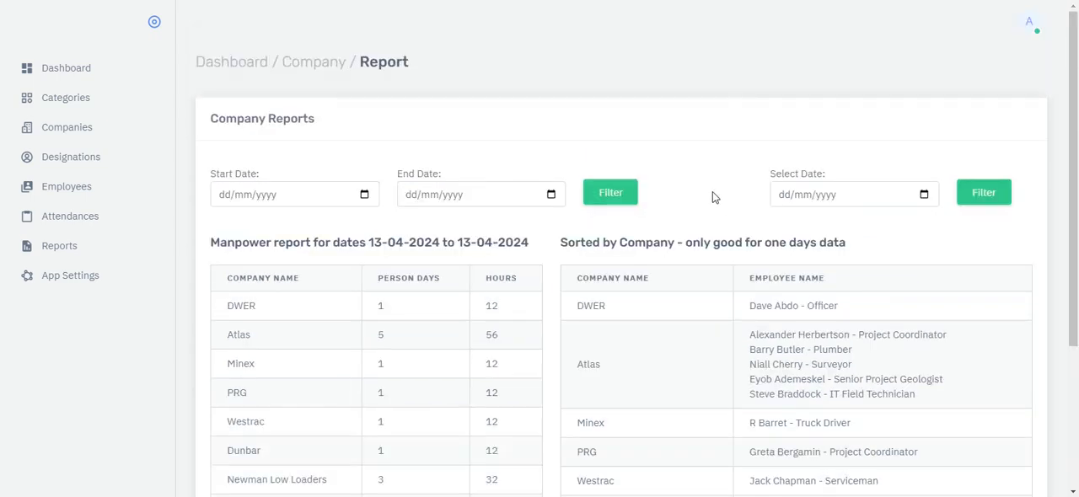
pyautogui.scroll(-3, 712, 194)
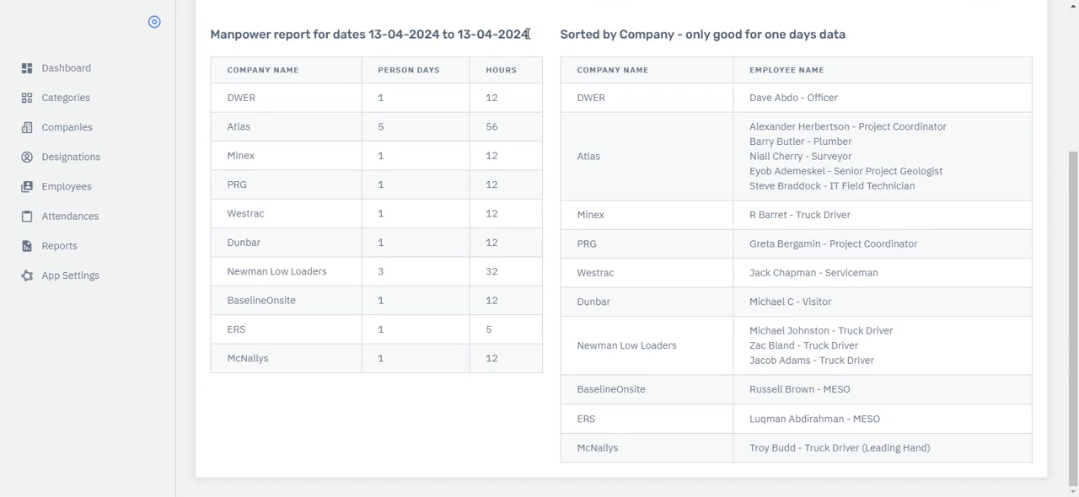
pyautogui.moveTo(529, 34); pyautogui.dragTo(366, 34)
pyautogui.click(410, 90)
pyautogui.scroll(3, 423, 262)
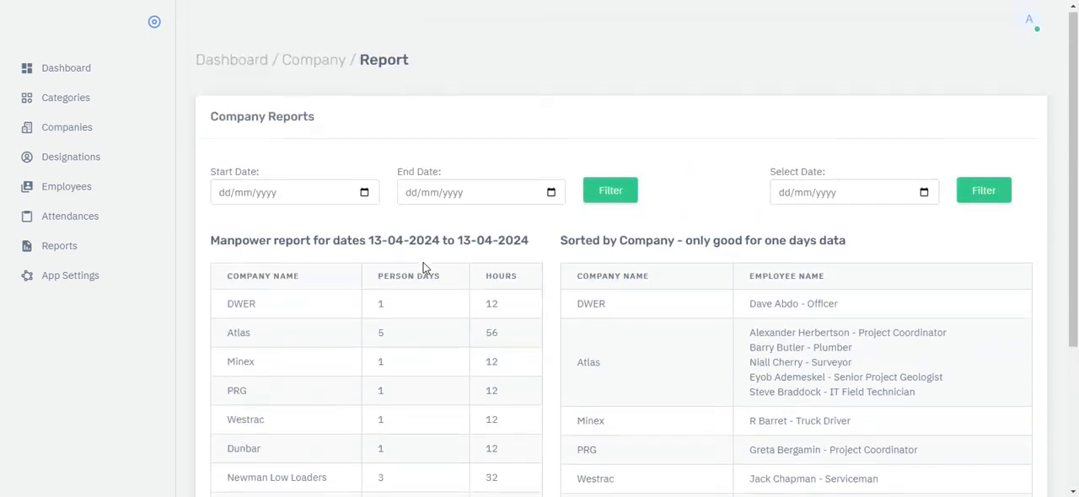
# - Filter the manpower report from start date 01/04/2024 to end date 30/04/2024 and look through the company rows
pyautogui.click(364, 195)
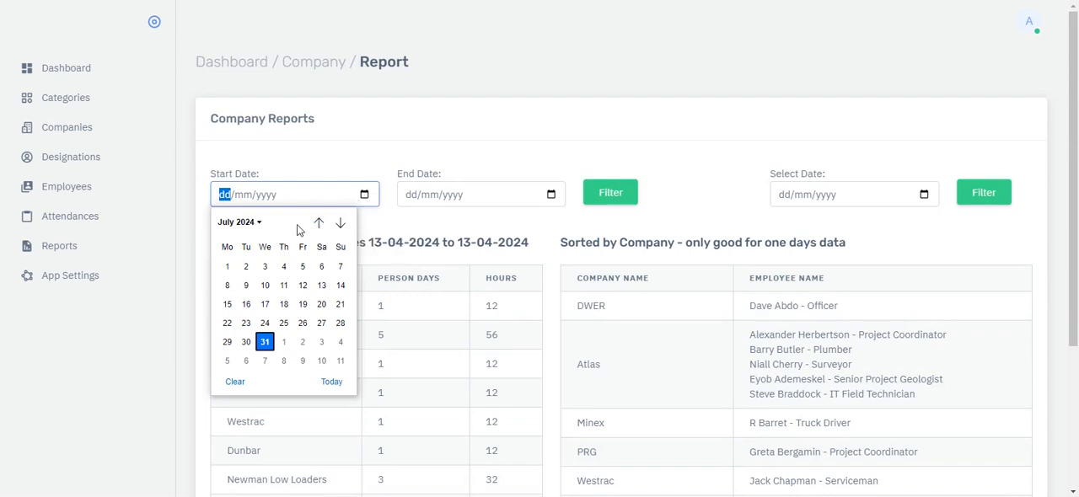
pyautogui.click(253, 221)
pyautogui.click(316, 268)
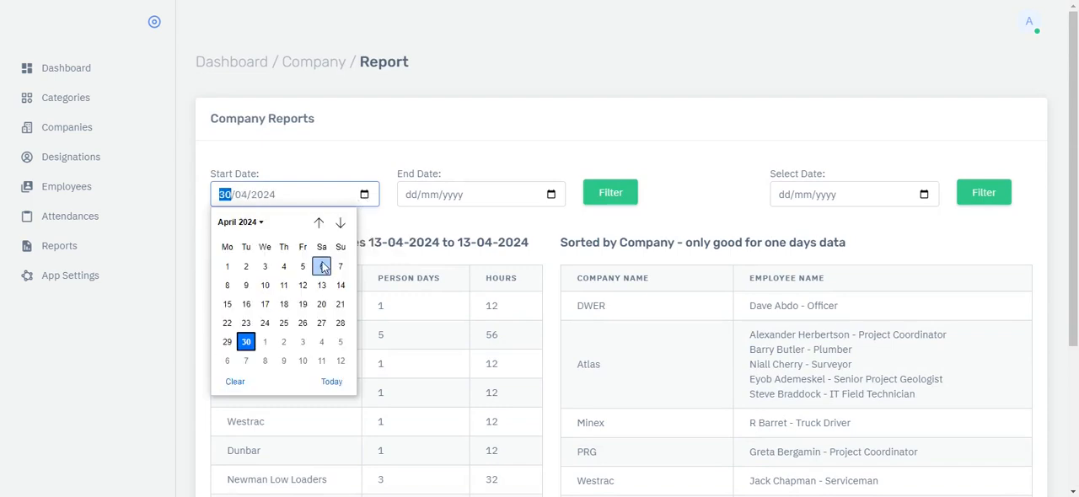
pyautogui.click(230, 268)
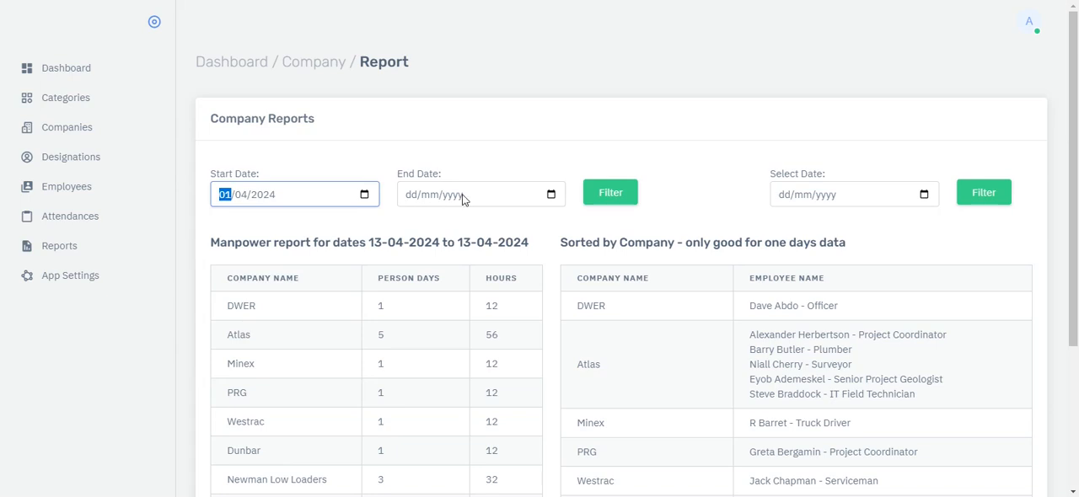
pyautogui.click(550, 195)
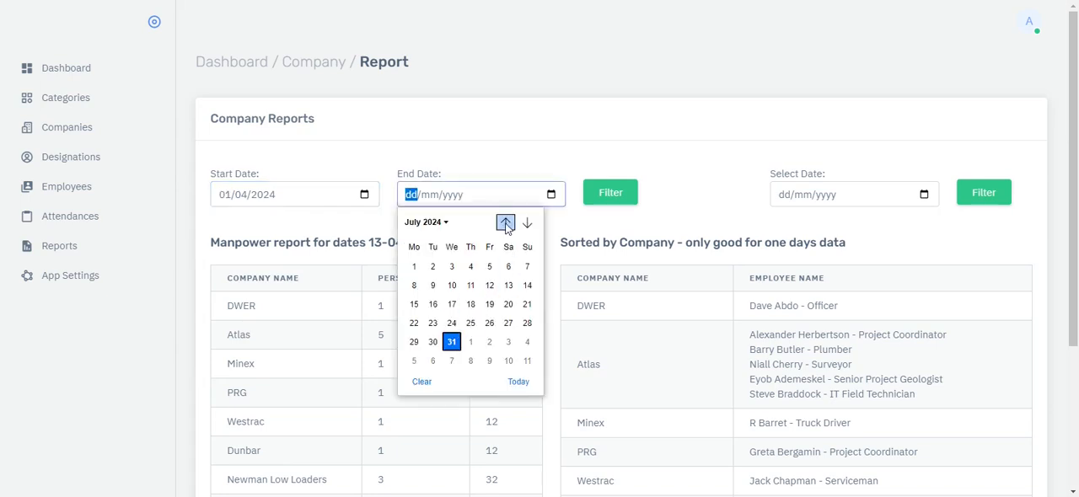
pyautogui.click(445, 222)
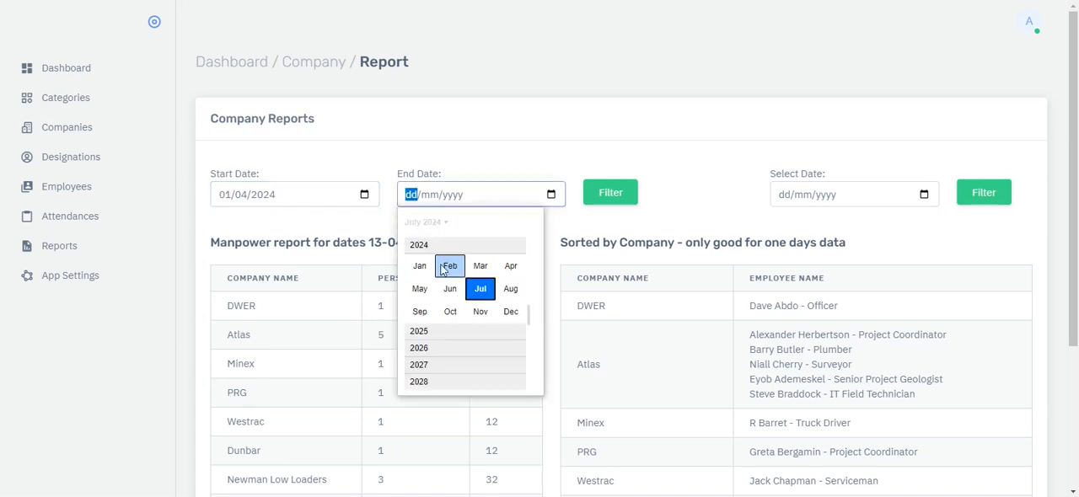
pyautogui.click(511, 265)
pyautogui.click(439, 350)
pyautogui.click(629, 194)
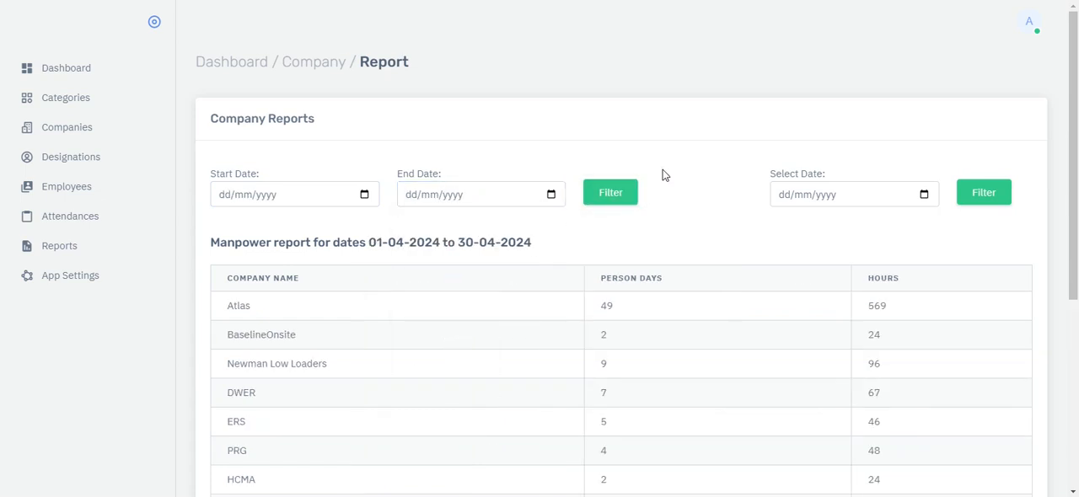
pyautogui.scroll(-3, 662, 174)
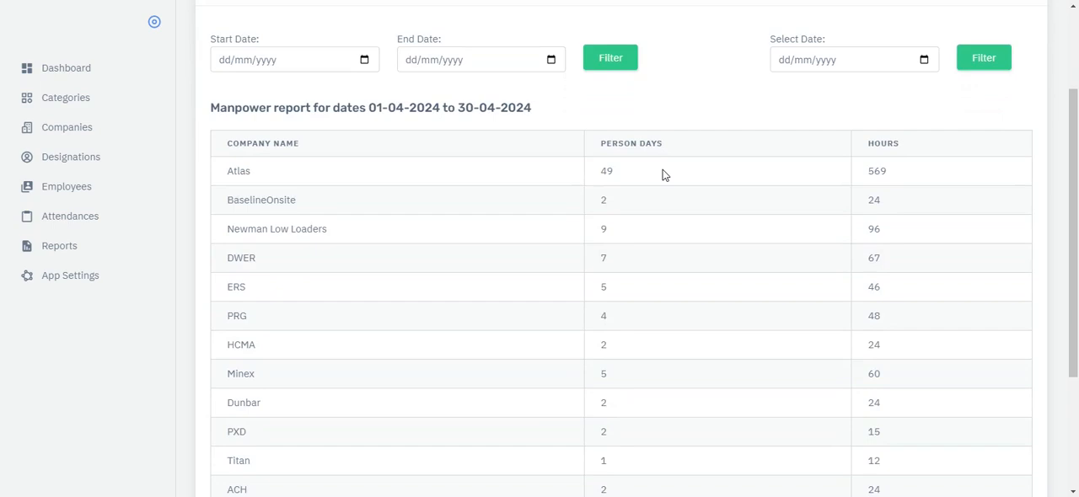
pyautogui.scroll(-2, 662, 172)
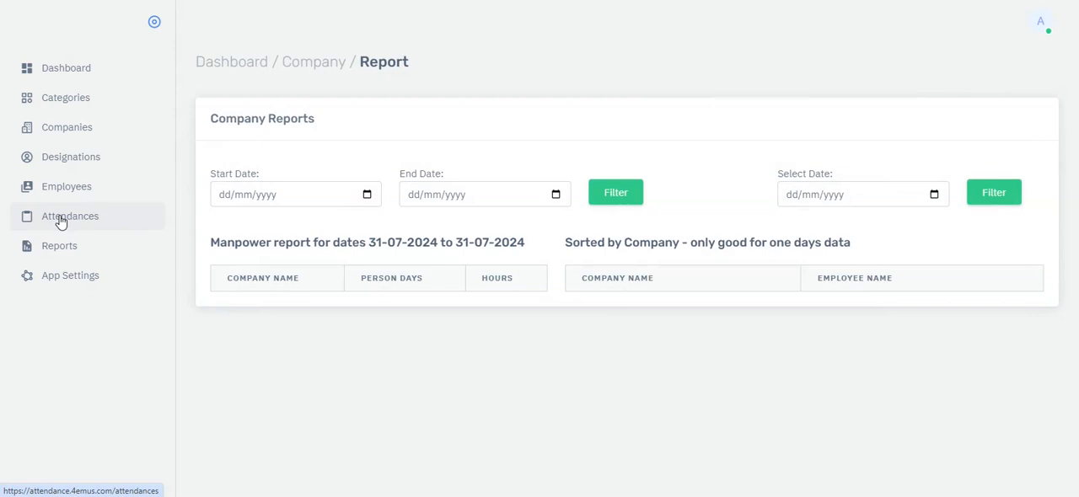
# - Return to the attendance list, start a new attendance and open the bulk employee selection
pyautogui.click(60, 221)
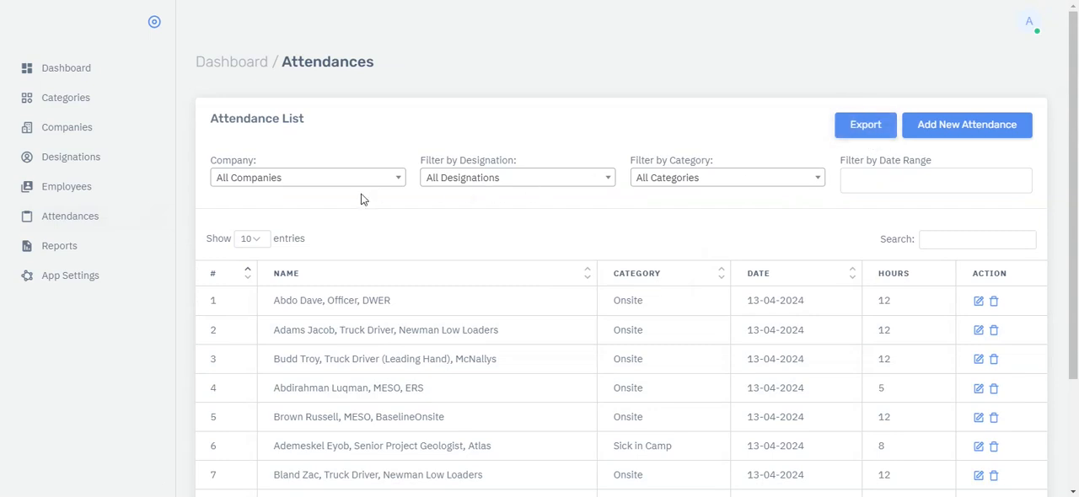
pyautogui.click(979, 133)
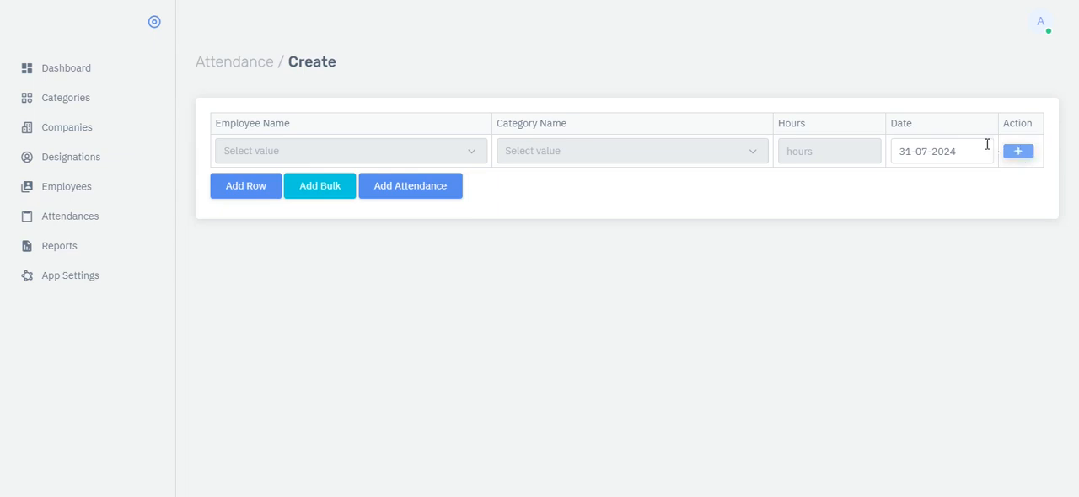
pyautogui.click(318, 189)
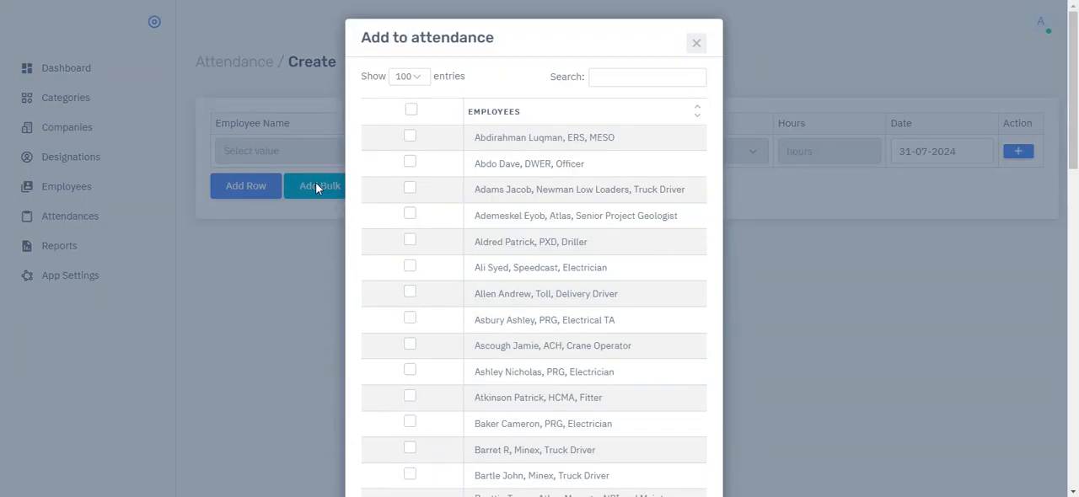
# - Search the bulk employee selection for "Atlas" and look through the matching employees
pyautogui.click(596, 79)
pyautogui.write('Atlas')
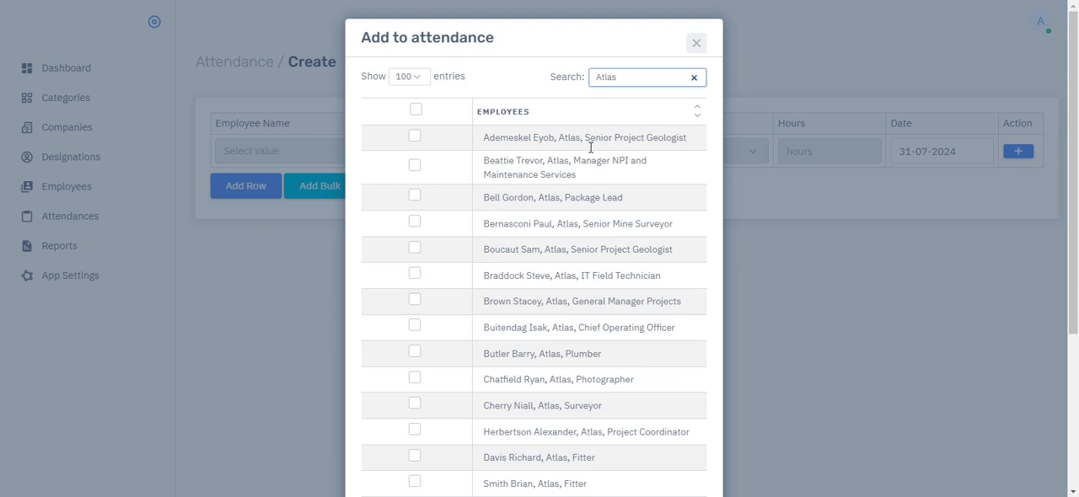
pyautogui.scroll(-3, 587, 226)
pyautogui.scroll(3, 588, 265)
# - Add the Atlas Manager NPI, Senior Project Geologist in the fifth row, General Manager Projects, Plumber and first-listed Fitter to the attendance list
pyautogui.click(561, 172)
pyautogui.click(536, 252)
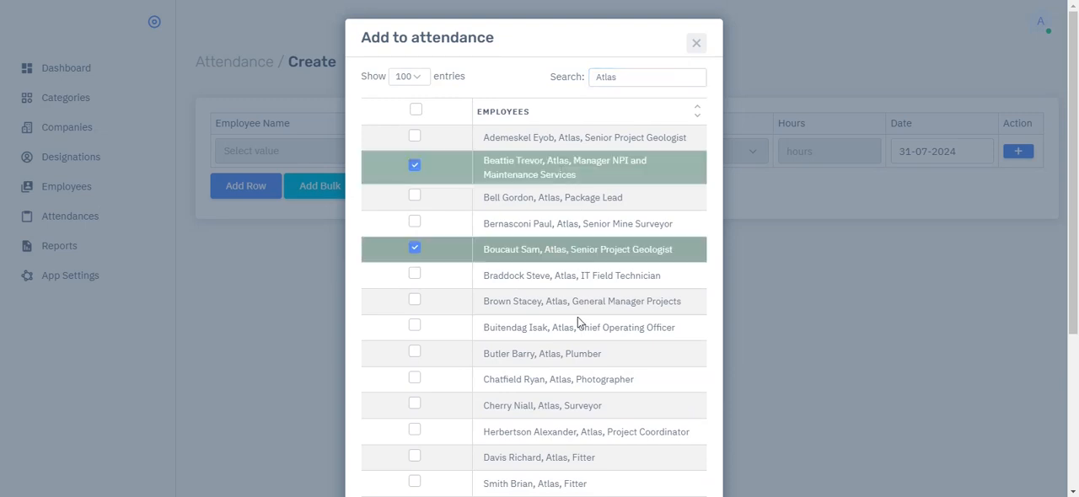
pyautogui.click(531, 303)
pyautogui.click(602, 349)
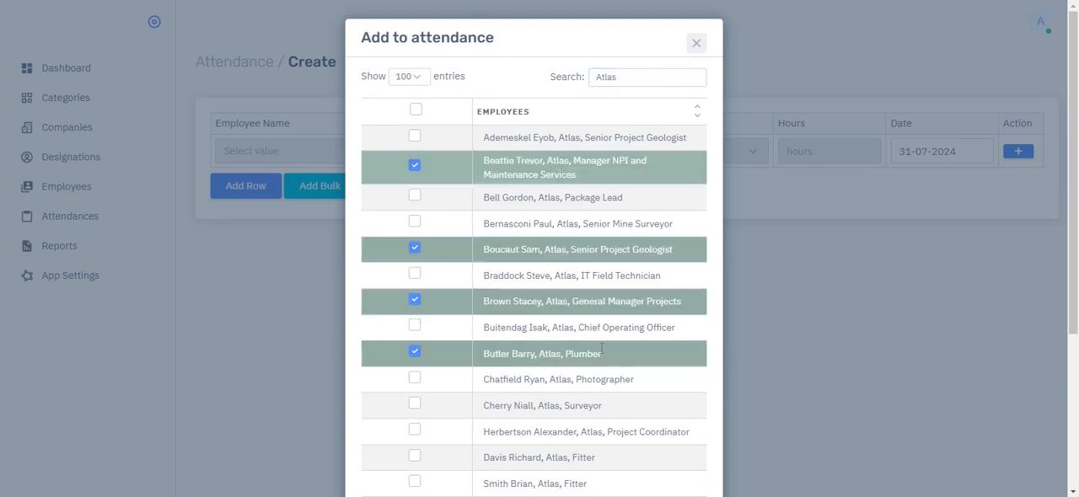
pyautogui.scroll(-2, 663, 305)
pyautogui.click(553, 320)
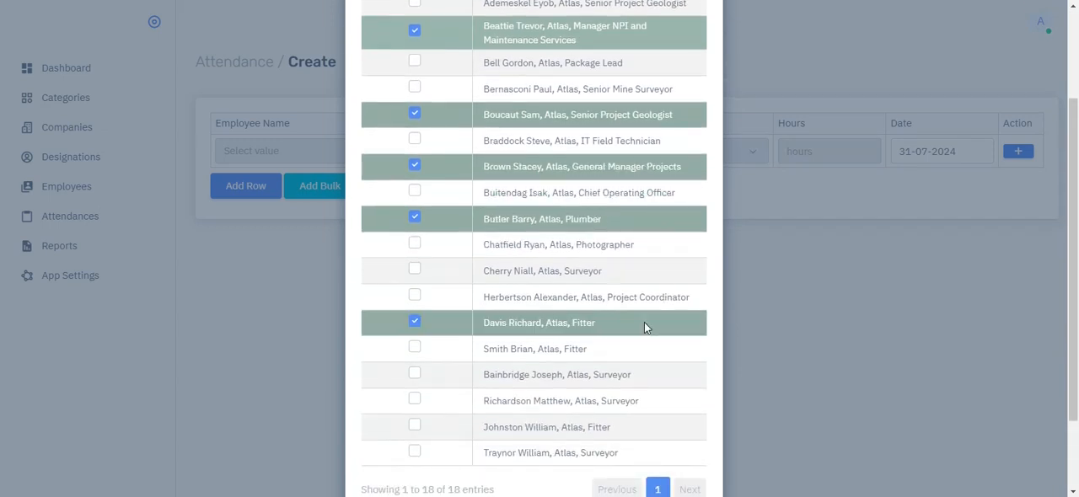
pyautogui.scroll(-2, 698, 316)
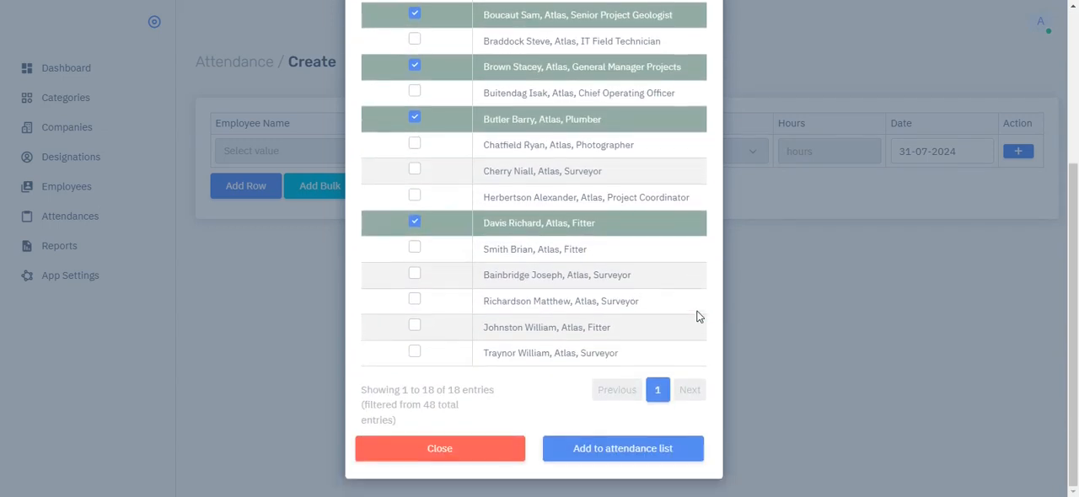
pyautogui.click(604, 454)
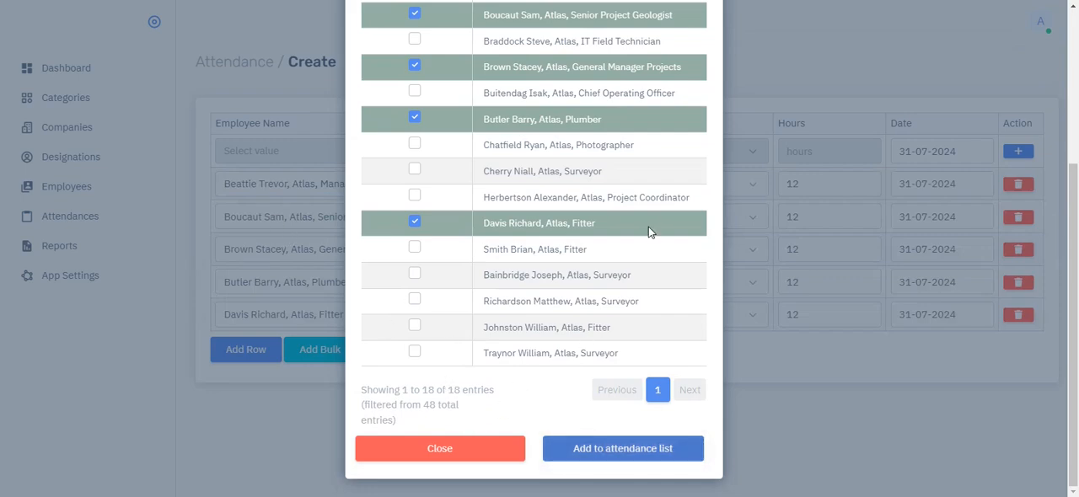
pyautogui.click(458, 455)
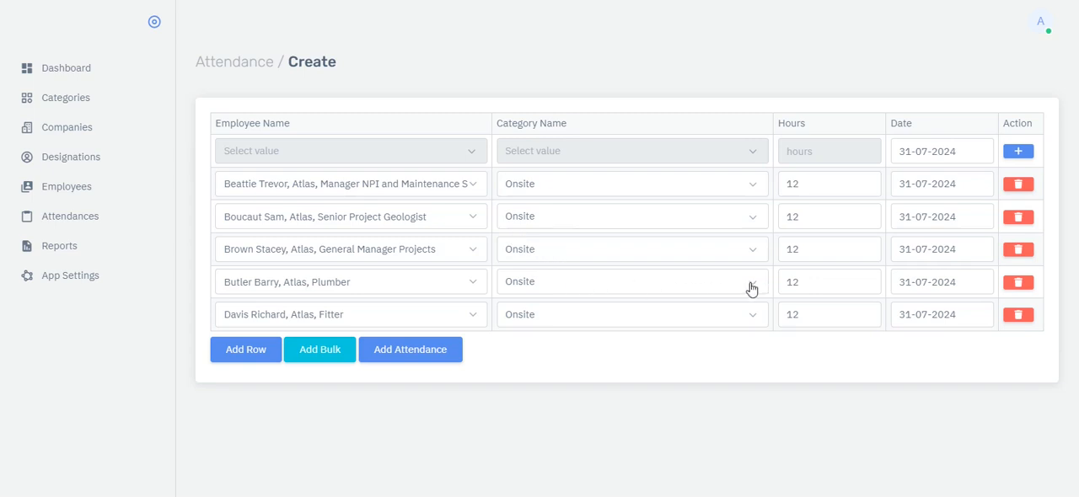
# - Set the Atlas Plumber's hours to 4 and change the Fitter's category to Sick in Camp
pyautogui.click(802, 280)
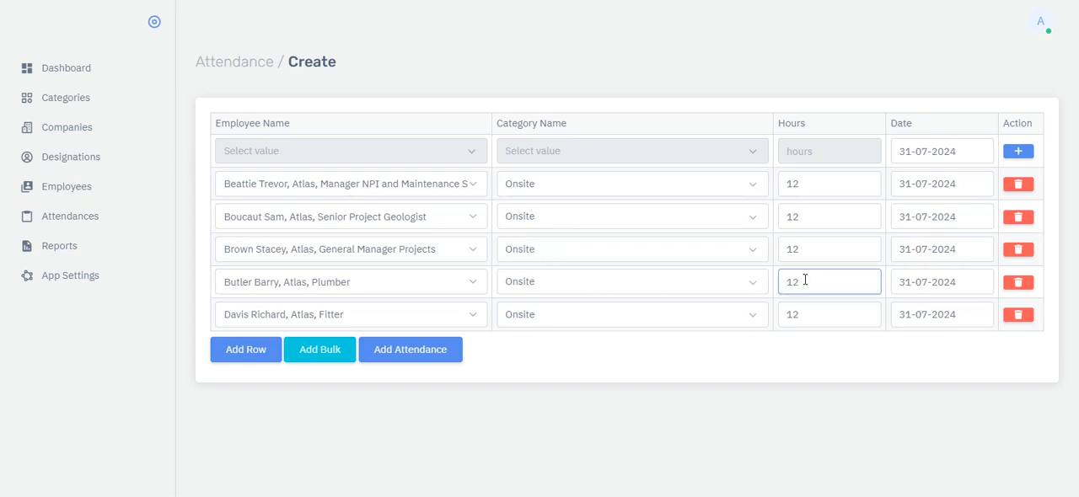
pyautogui.moveTo(805, 280); pyautogui.dragTo(786, 281)
pyautogui.write('4')
pyautogui.click(824, 252)
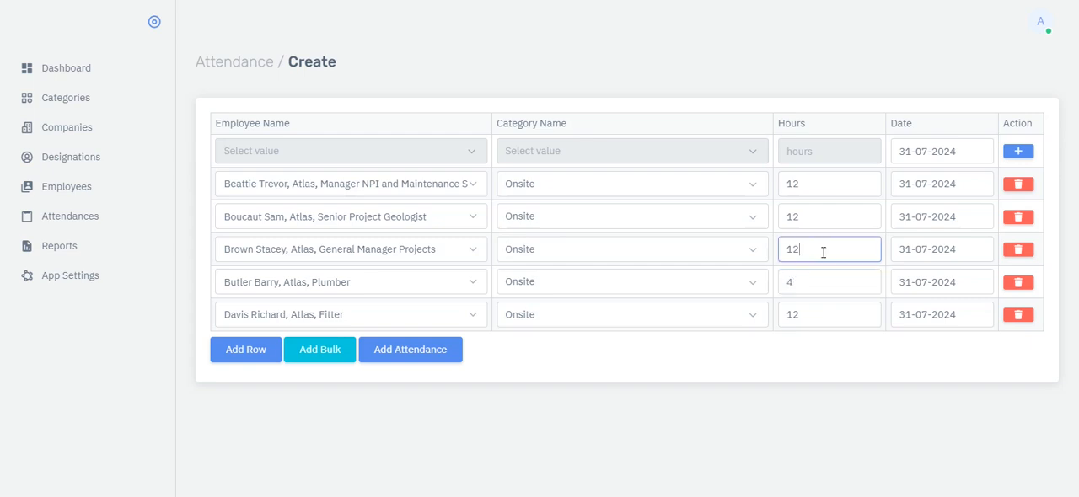
pyautogui.click(628, 326)
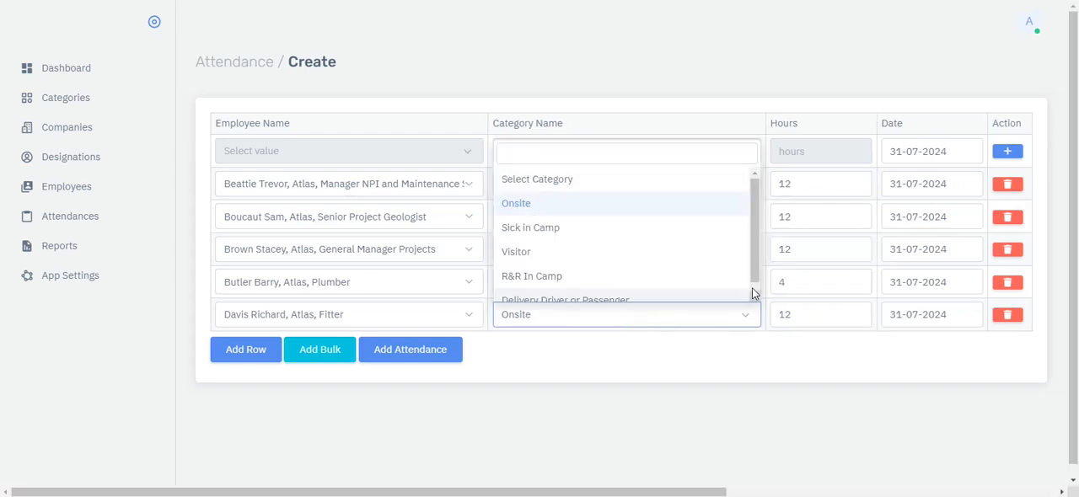
pyautogui.moveTo(754, 268); pyautogui.dragTo(760, 243)
pyautogui.click(534, 231)
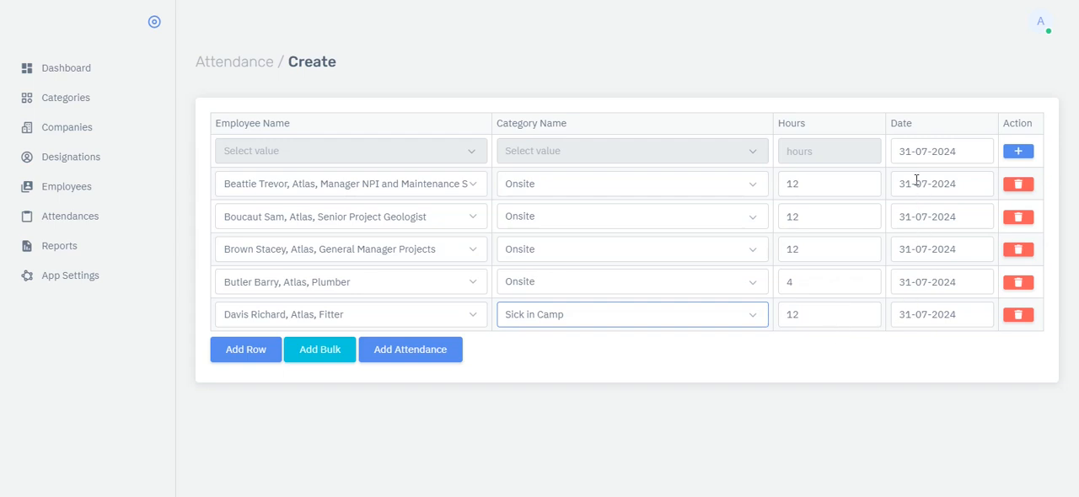
# - Check the attendance date choice, submit the Atlas attendance rows and review the new entries in the attendance list
pyautogui.click(905, 151)
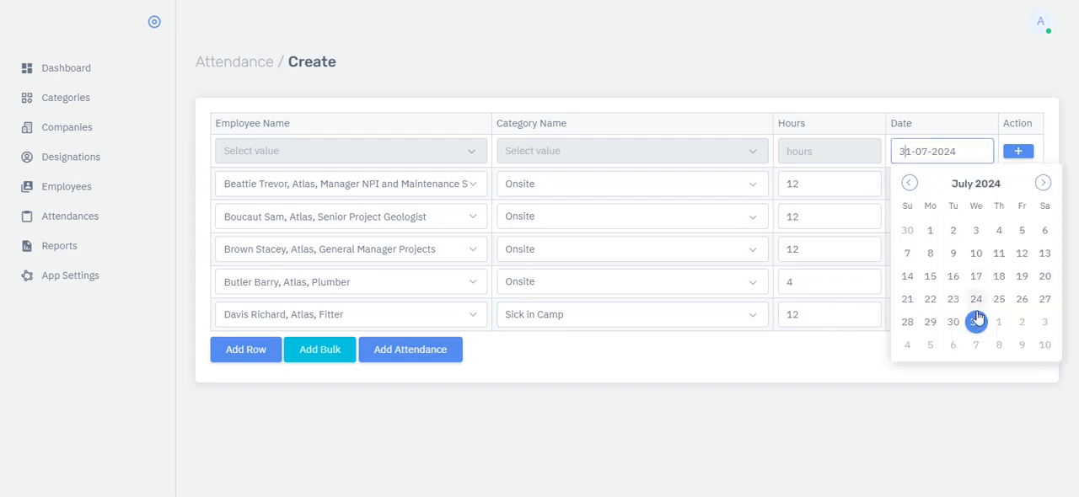
pyautogui.click(813, 367)
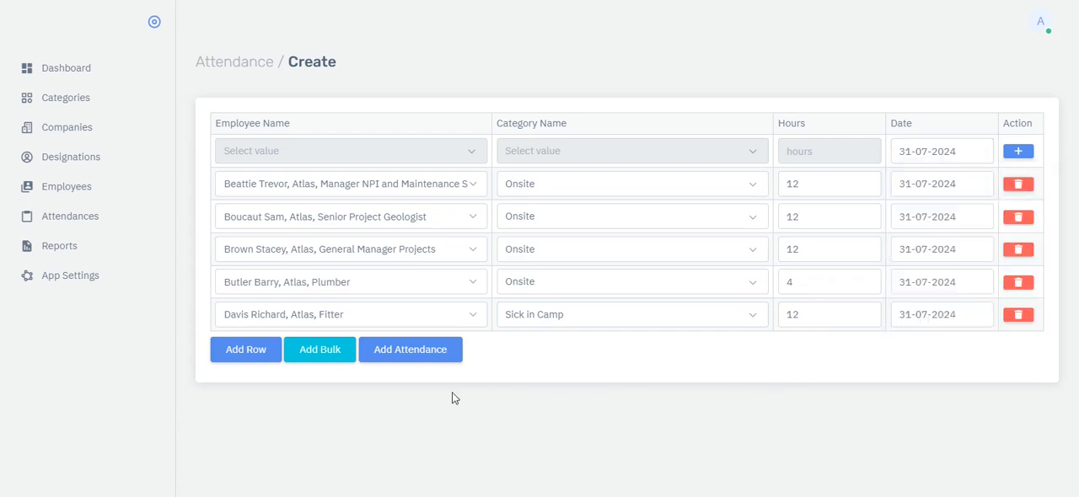
pyautogui.click(416, 354)
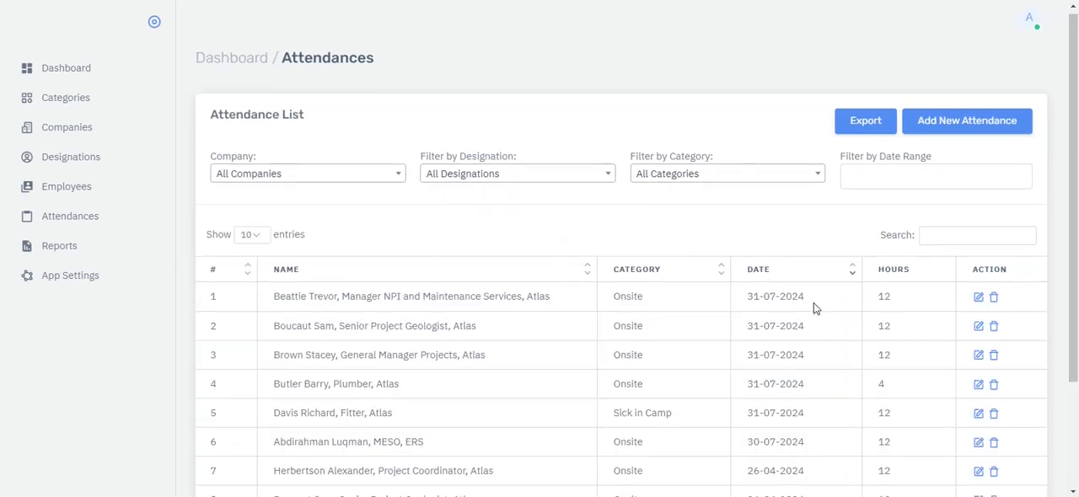
pyautogui.scroll(-2, 814, 303)
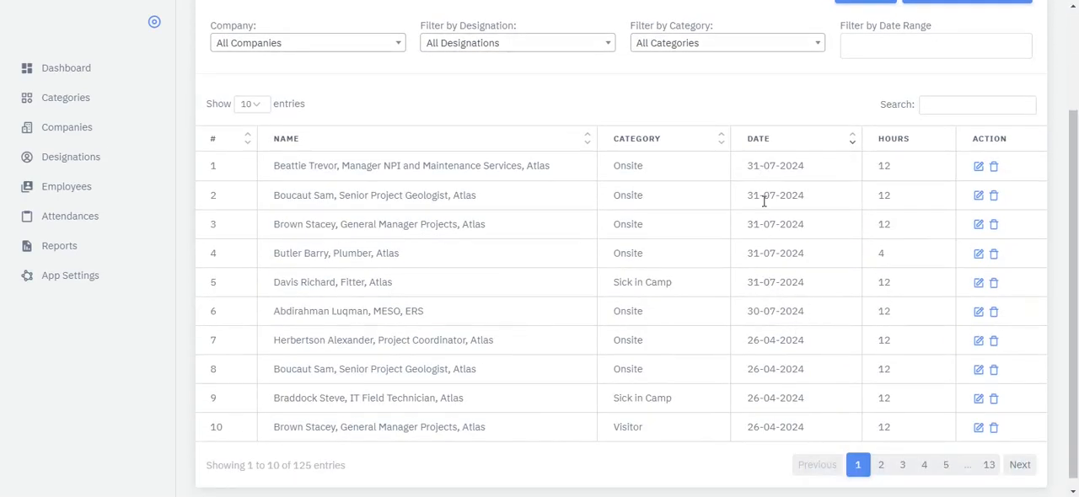
pyautogui.scroll(2, 814, 199)
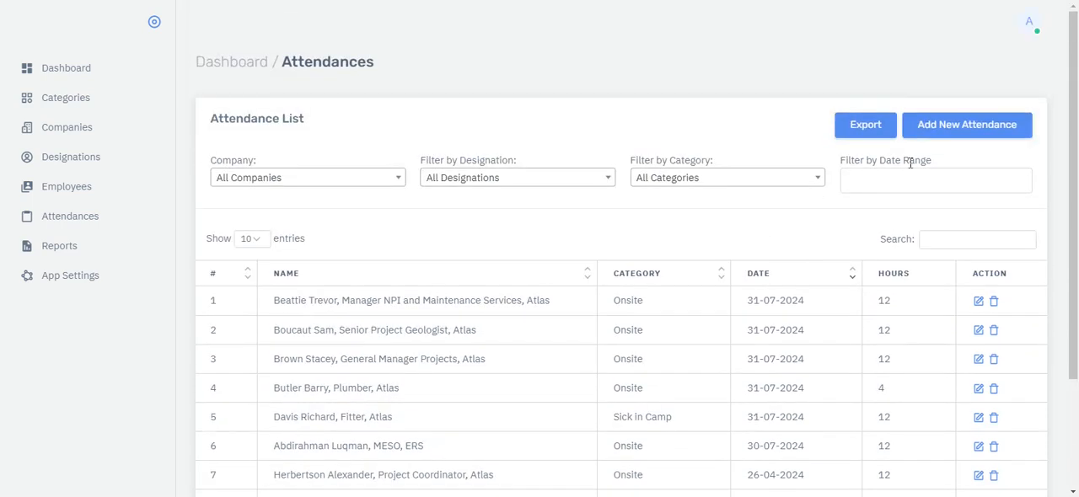
# - Start a new attendance, find the Atlas Project Coordinator by partial surname in the bulk selection and add them to the attendance list
pyautogui.click(946, 132)
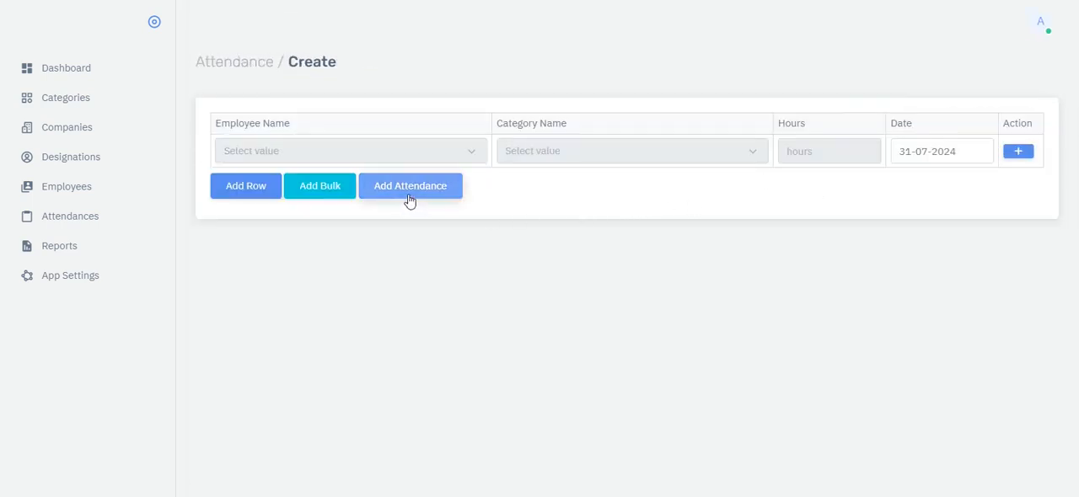
pyautogui.click(321, 186)
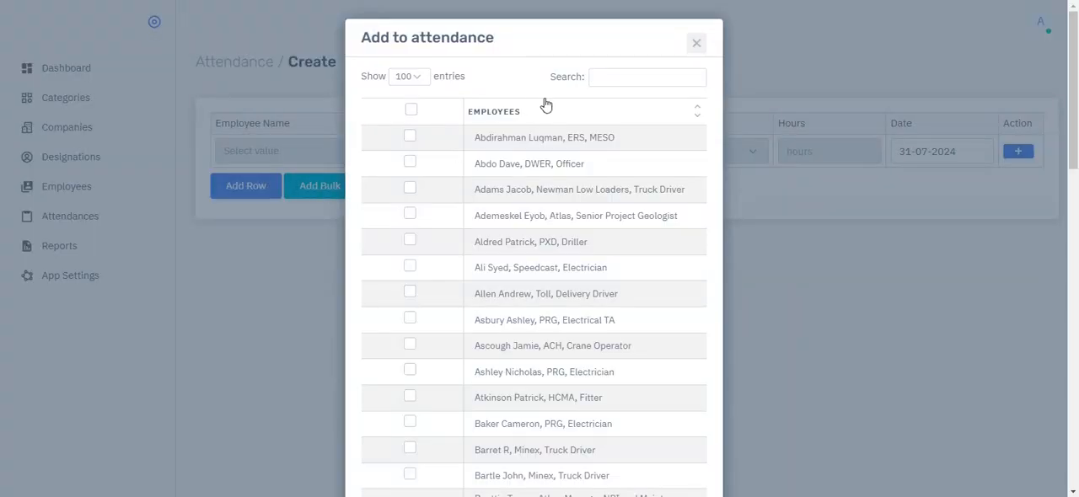
pyautogui.click(618, 74)
pyautogui.write('herbe')
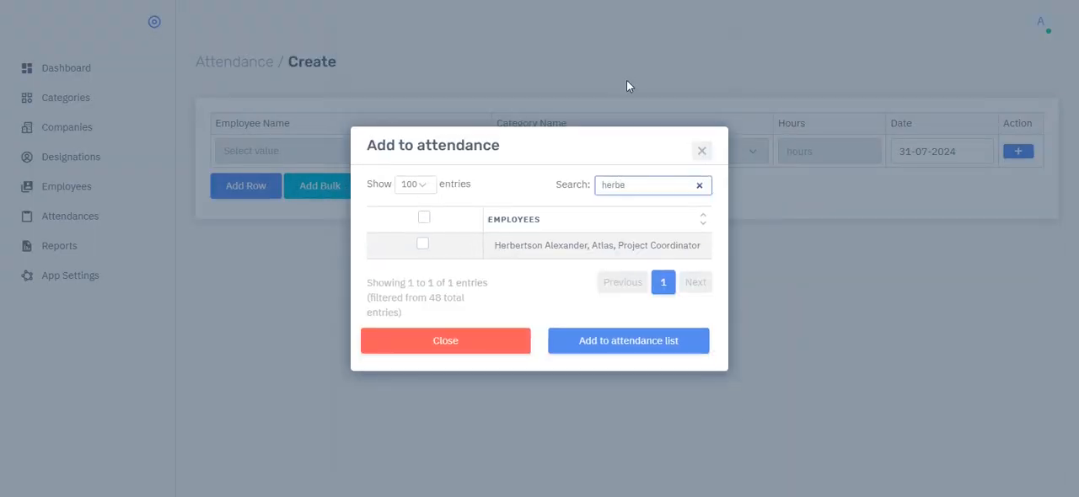
pyautogui.click(573, 245)
pyautogui.click(595, 341)
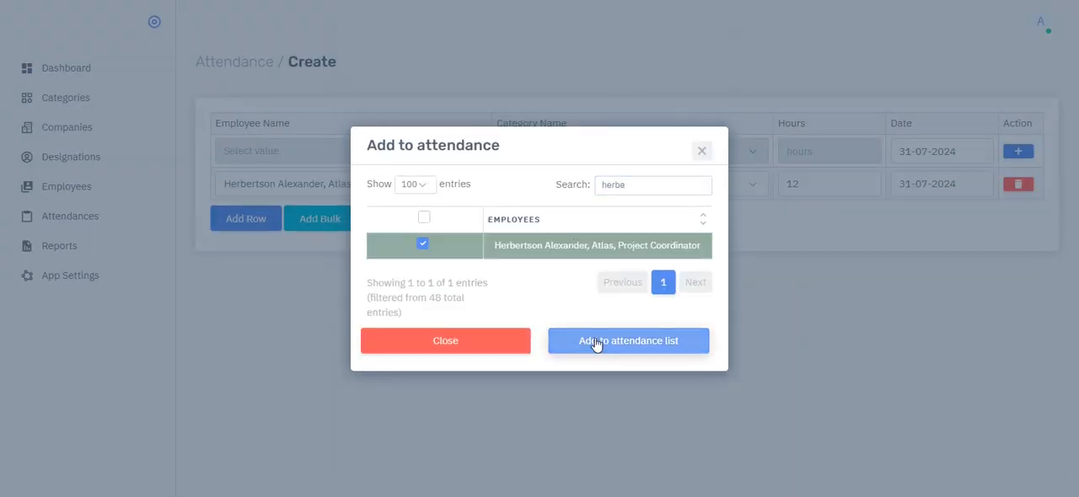
# - Search the bulk selection for "prg" and add the Electrical TA, the third-row Electrician and the Project Coordinator to the attendance list
pyautogui.doubleClick(613, 187)
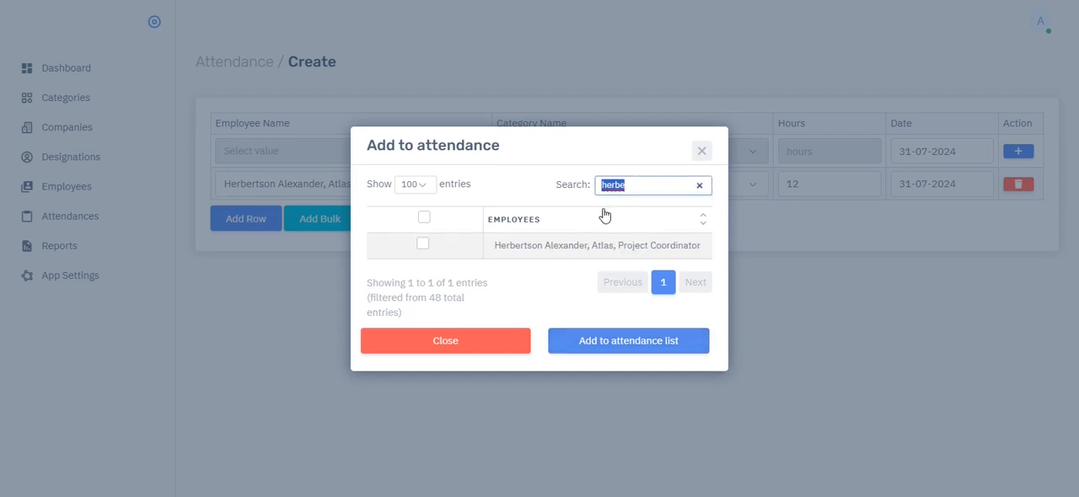
pyautogui.write('prg')
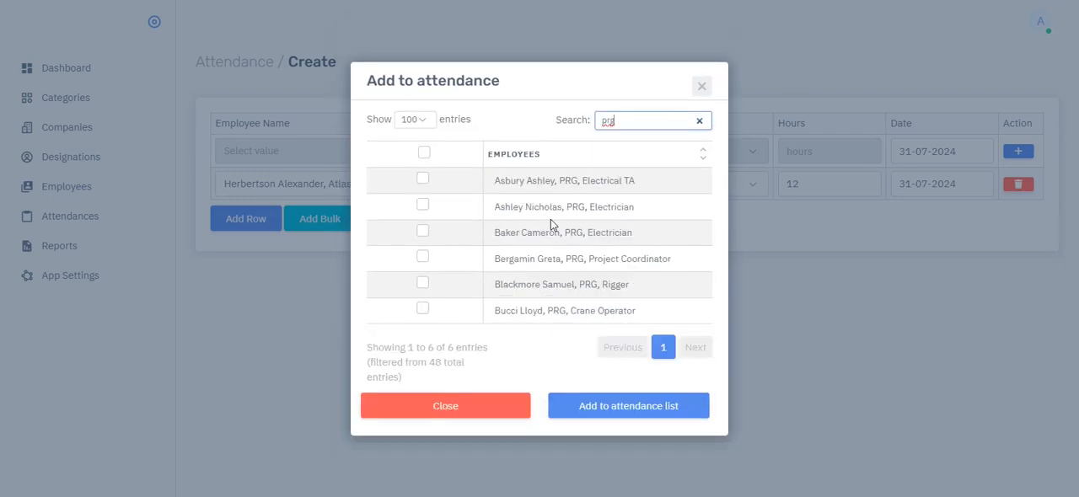
pyautogui.click(535, 232)
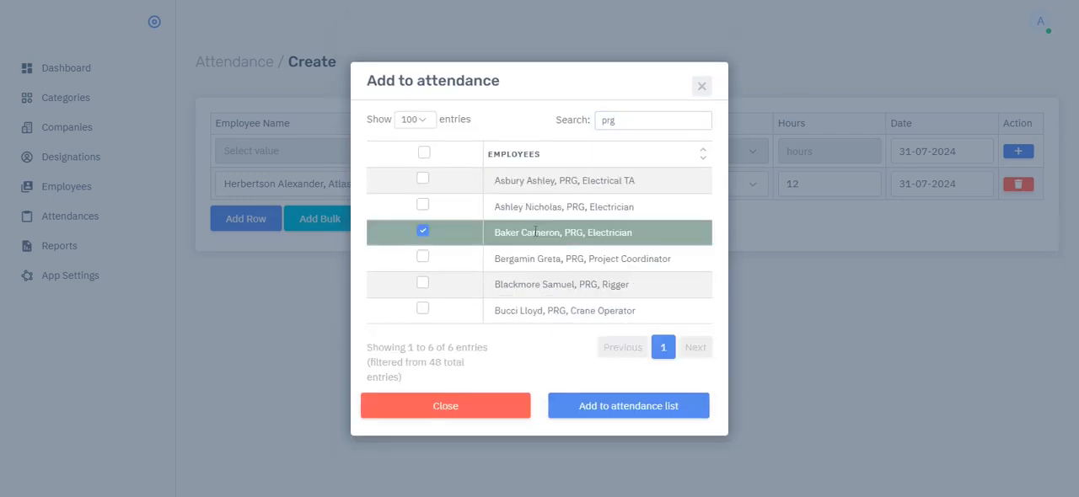
pyautogui.click(544, 183)
pyautogui.click(543, 258)
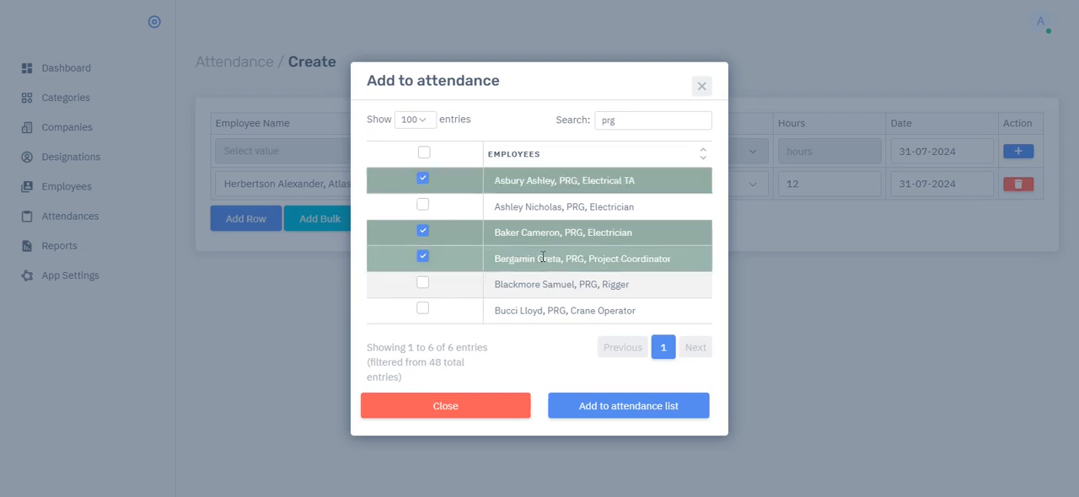
pyautogui.click(613, 407)
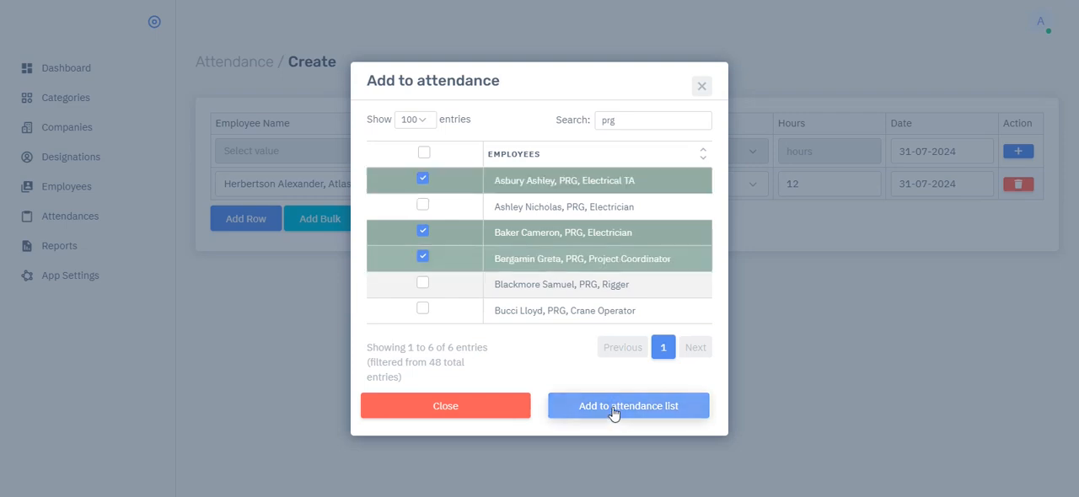
# - Clear the three selected PRG employees, reselect only the Project Coordinator and add that employee to the attendance list again
pyautogui.click(530, 258)
pyautogui.click(548, 232)
pyautogui.click(548, 184)
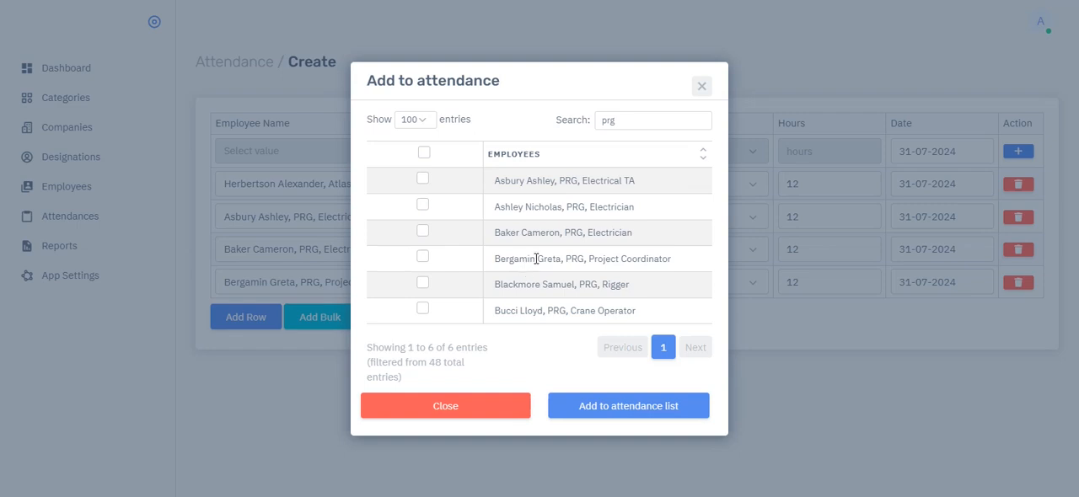
pyautogui.click(485, 262)
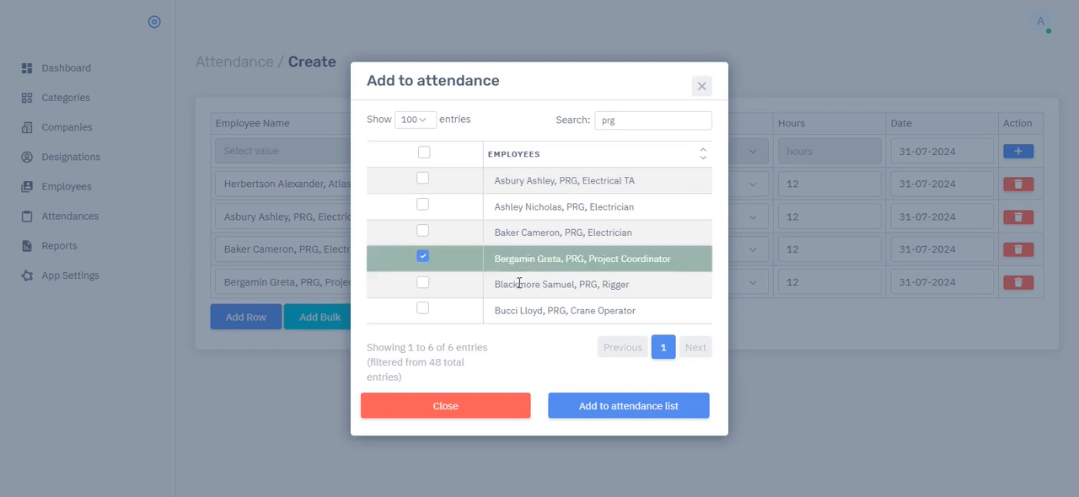
pyautogui.click(638, 406)
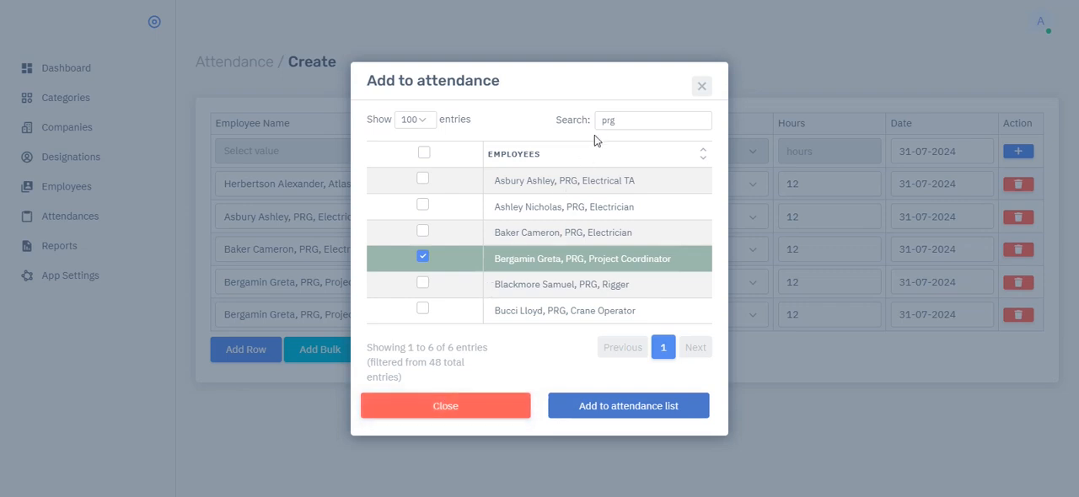
# - Search the bulk selection for "truck", "plumb" and a partial employee name, and close the selection without adding anyone
pyautogui.moveTo(624, 121); pyautogui.dragTo(589, 124)
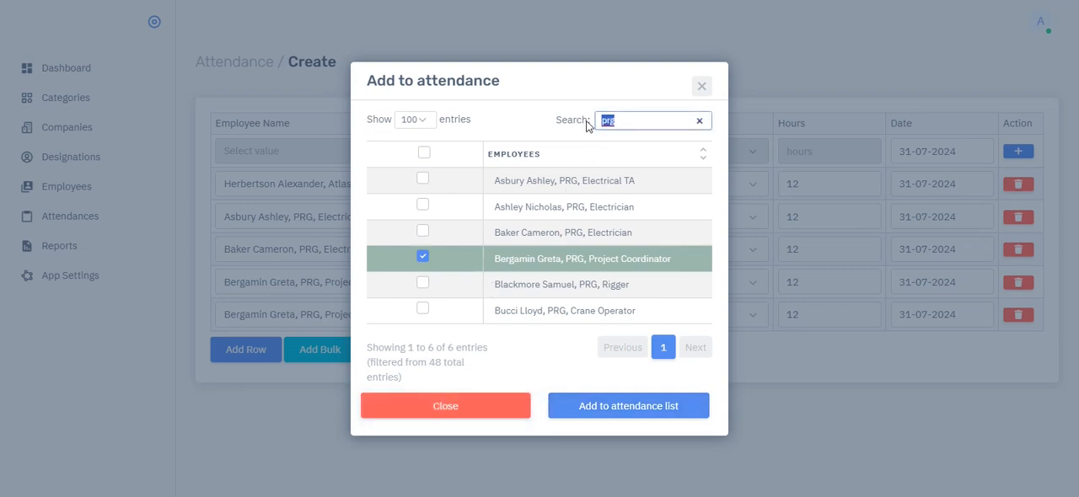
pyautogui.write('truck')
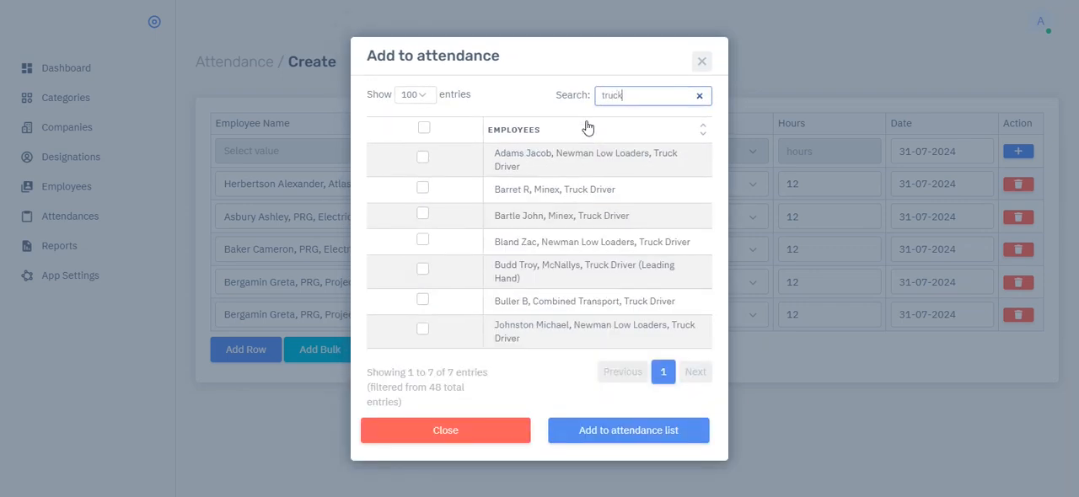
pyautogui.moveTo(642, 94); pyautogui.dragTo(598, 97)
pyautogui.write('plumb')
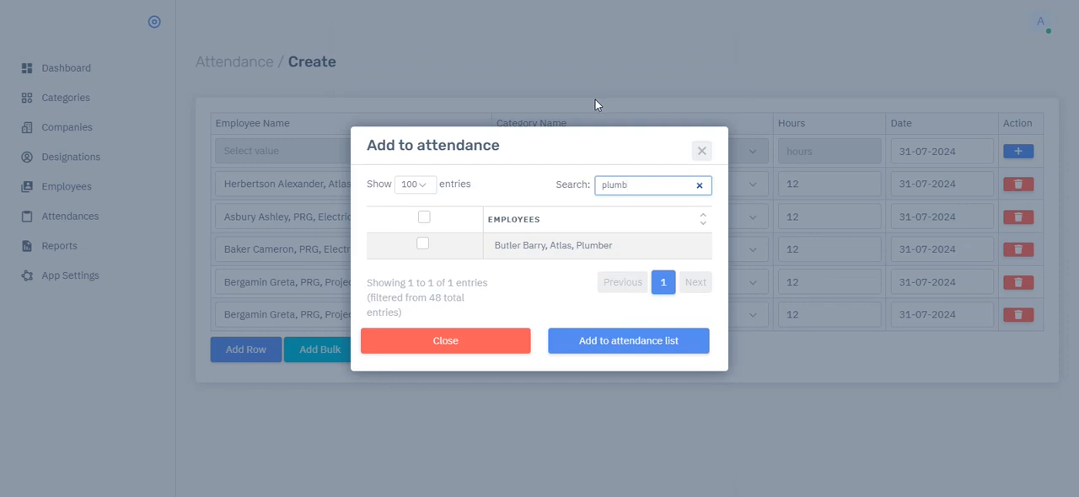
pyautogui.moveTo(638, 186); pyautogui.dragTo(587, 184)
pyautogui.write('ash')
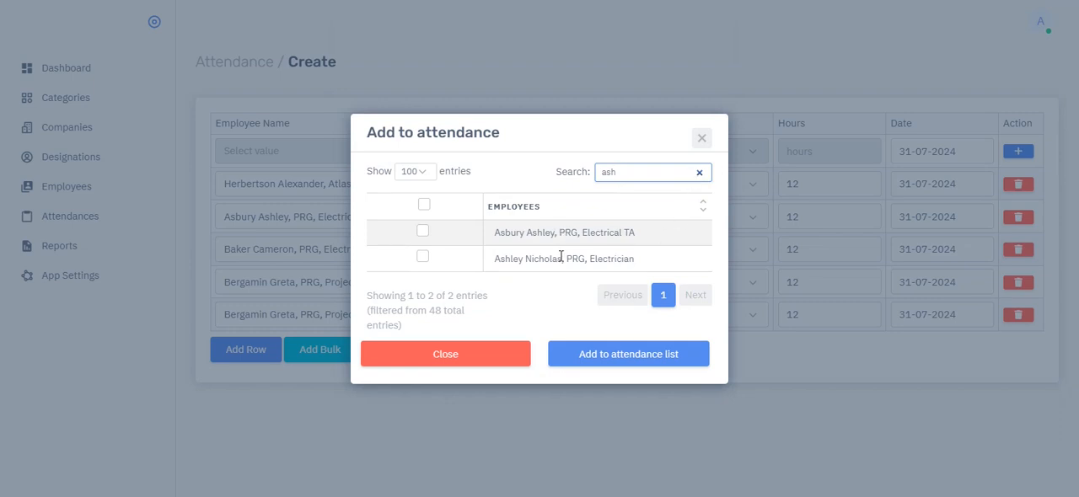
pyautogui.moveTo(618, 174); pyautogui.dragTo(598, 171)
pyautogui.click(454, 354)
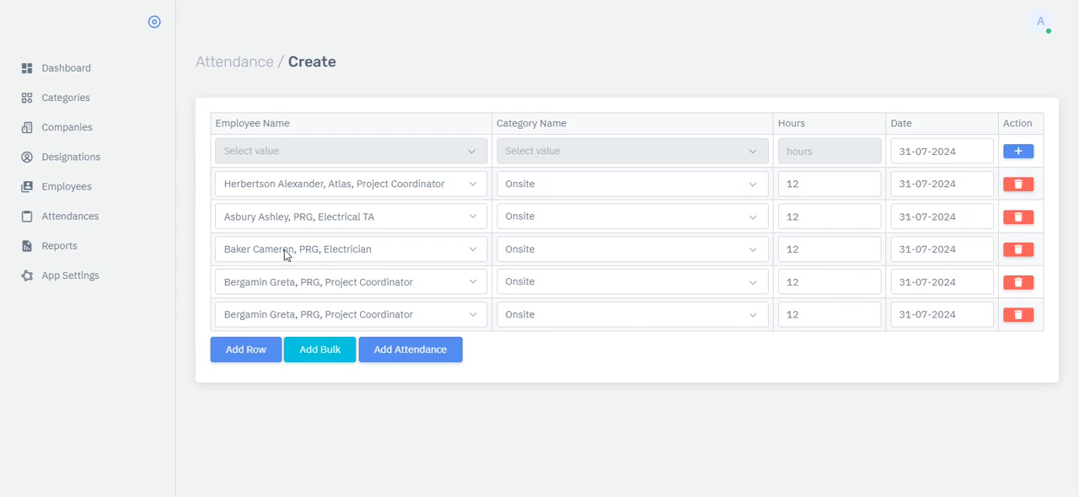
# - Submit the new attendance rows for the Atlas and PRG employees and check them in the attendance list
pyautogui.click(422, 353)
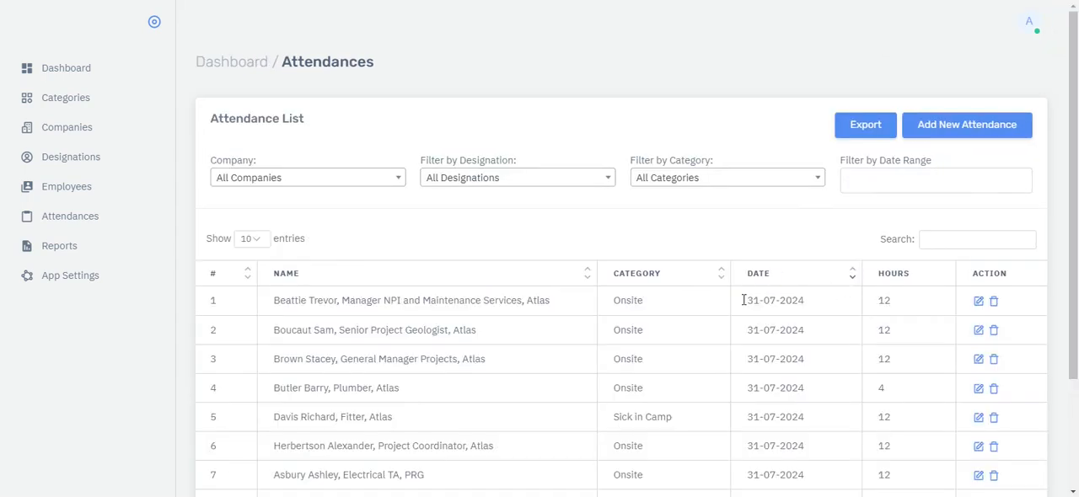
pyautogui.scroll(-2, 460, 338)
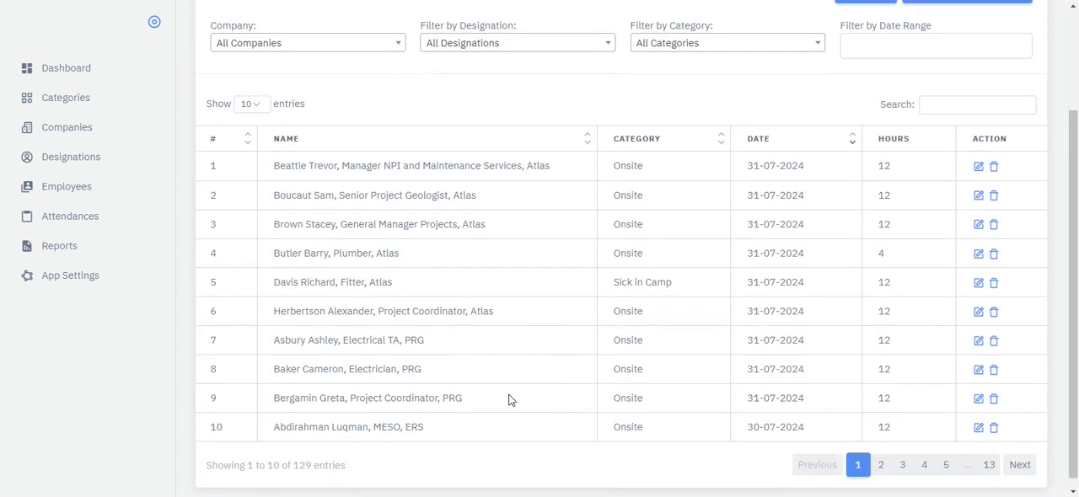
pyautogui.scroll(-1, 508, 399)
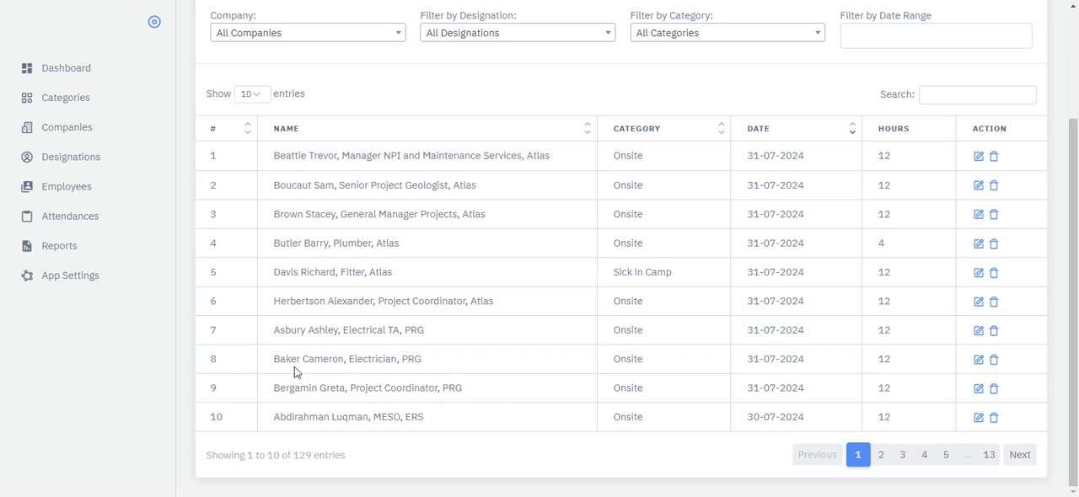
pyautogui.scroll(2, 527, 324)
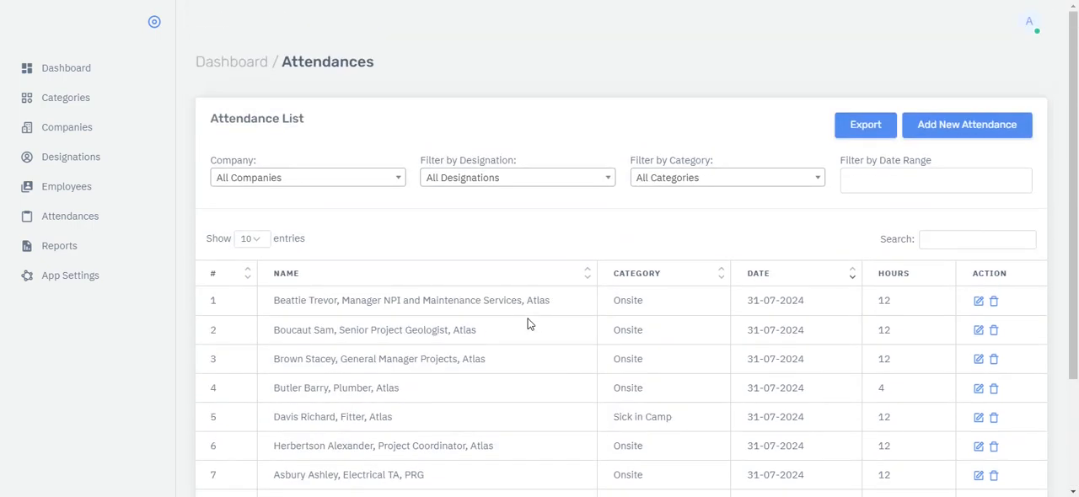
pyautogui.scroll(-2, 526, 324)
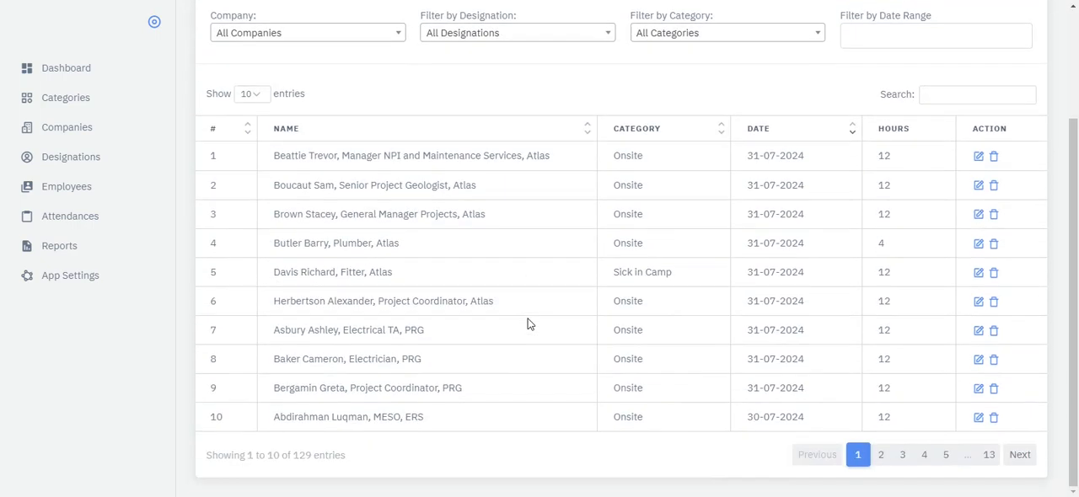
pyautogui.scroll(2, 526, 324)
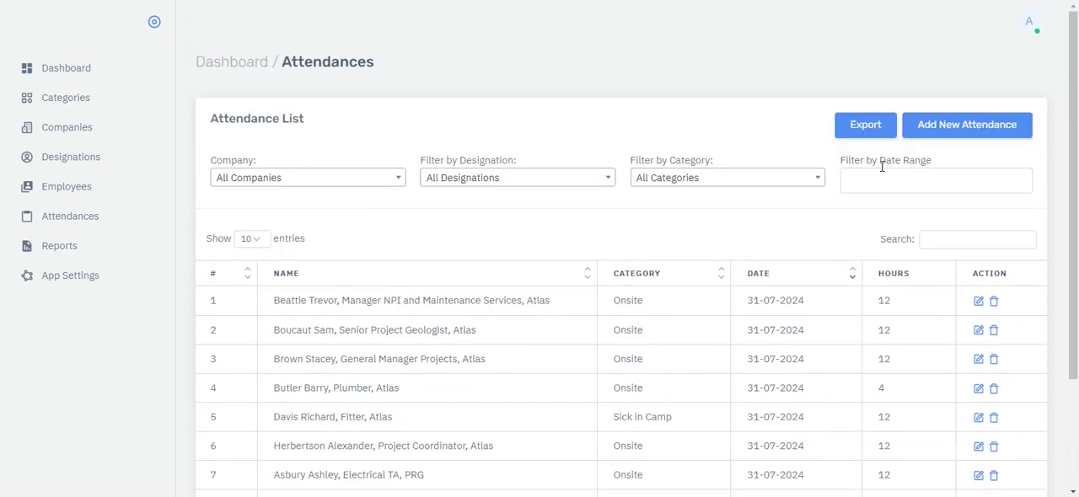
# - Open the company reports and filter the single-day employee listing sorted by company for 31/07/2024
pyautogui.click(56, 246)
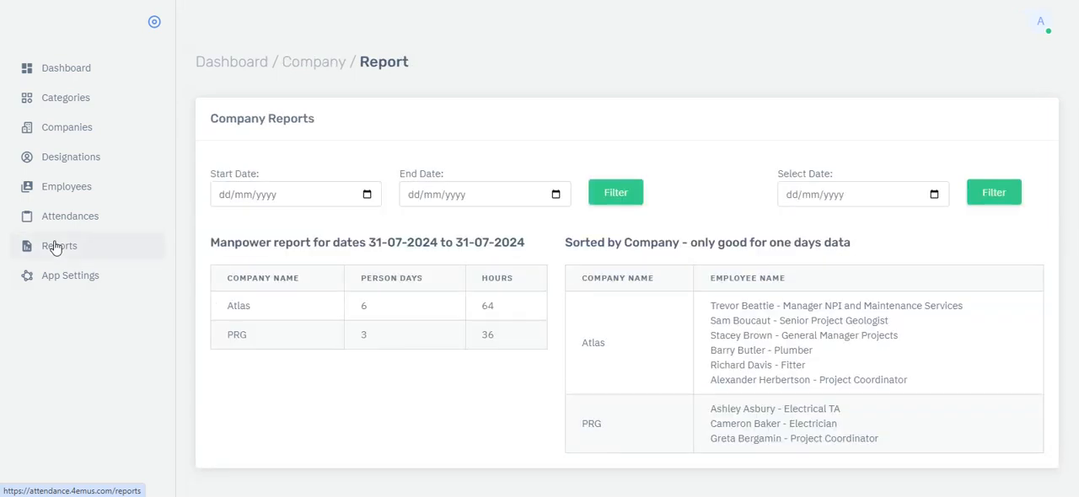
pyautogui.click(936, 197)
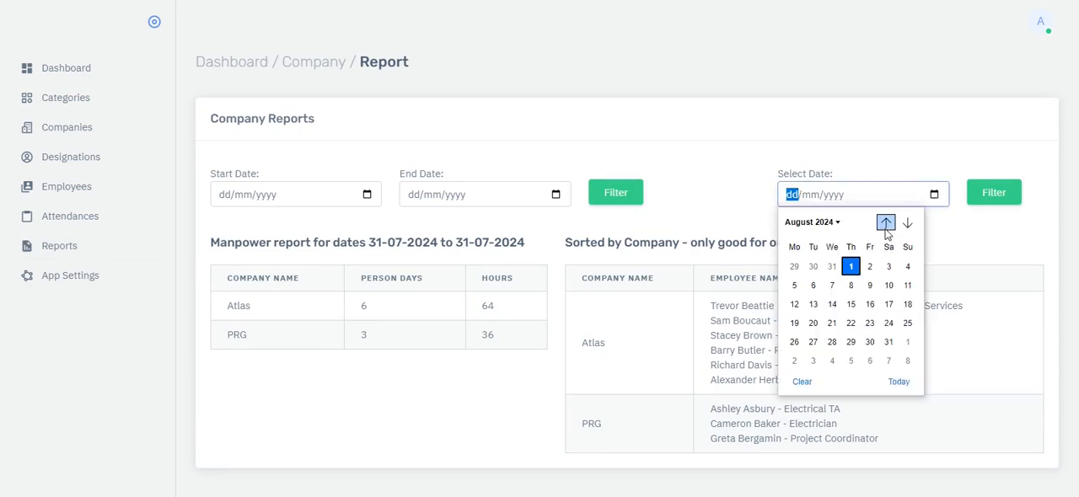
pyautogui.click(830, 224)
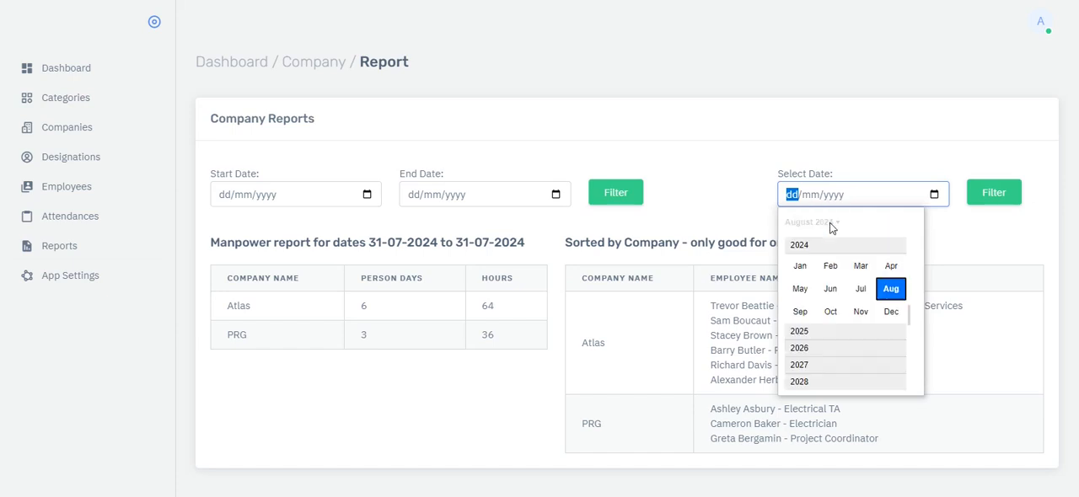
pyautogui.click(857, 291)
pyautogui.click(832, 342)
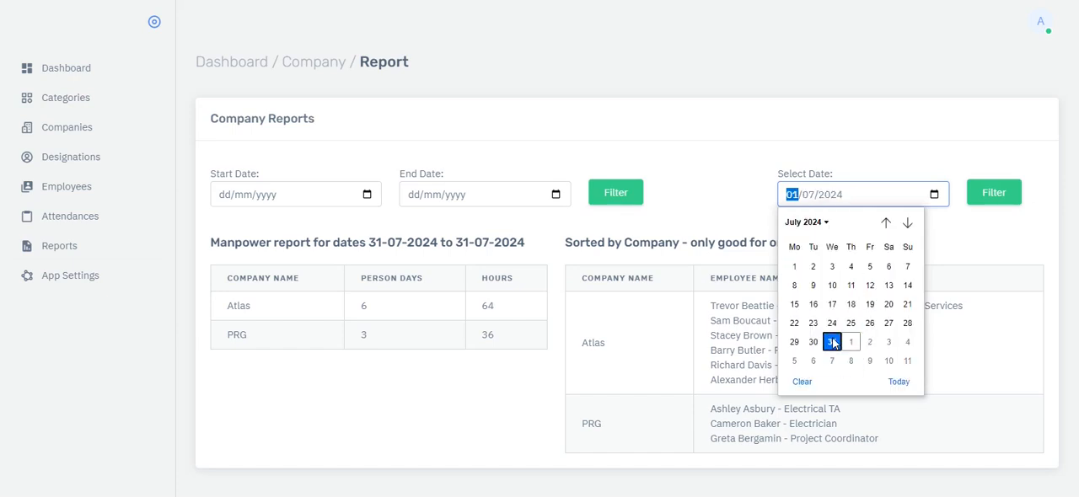
pyautogui.click(995, 195)
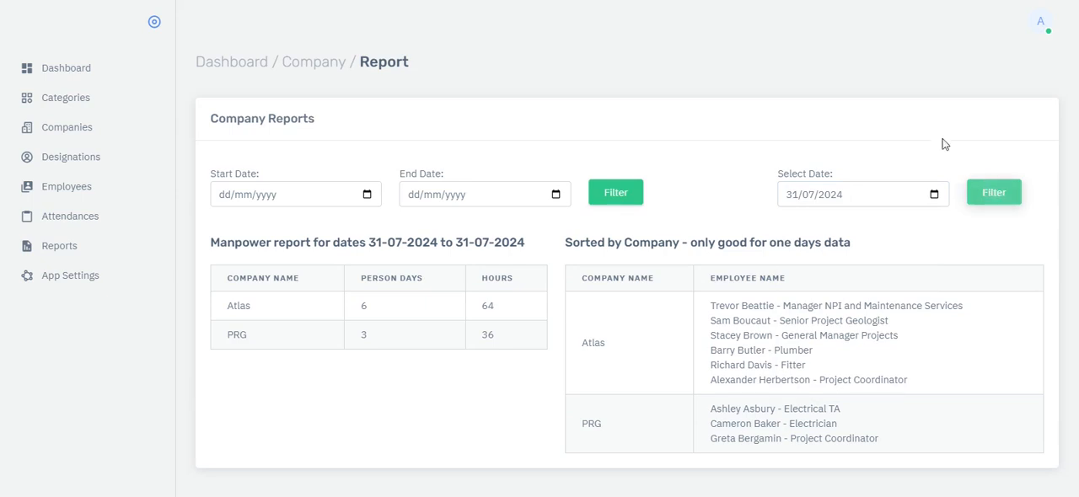